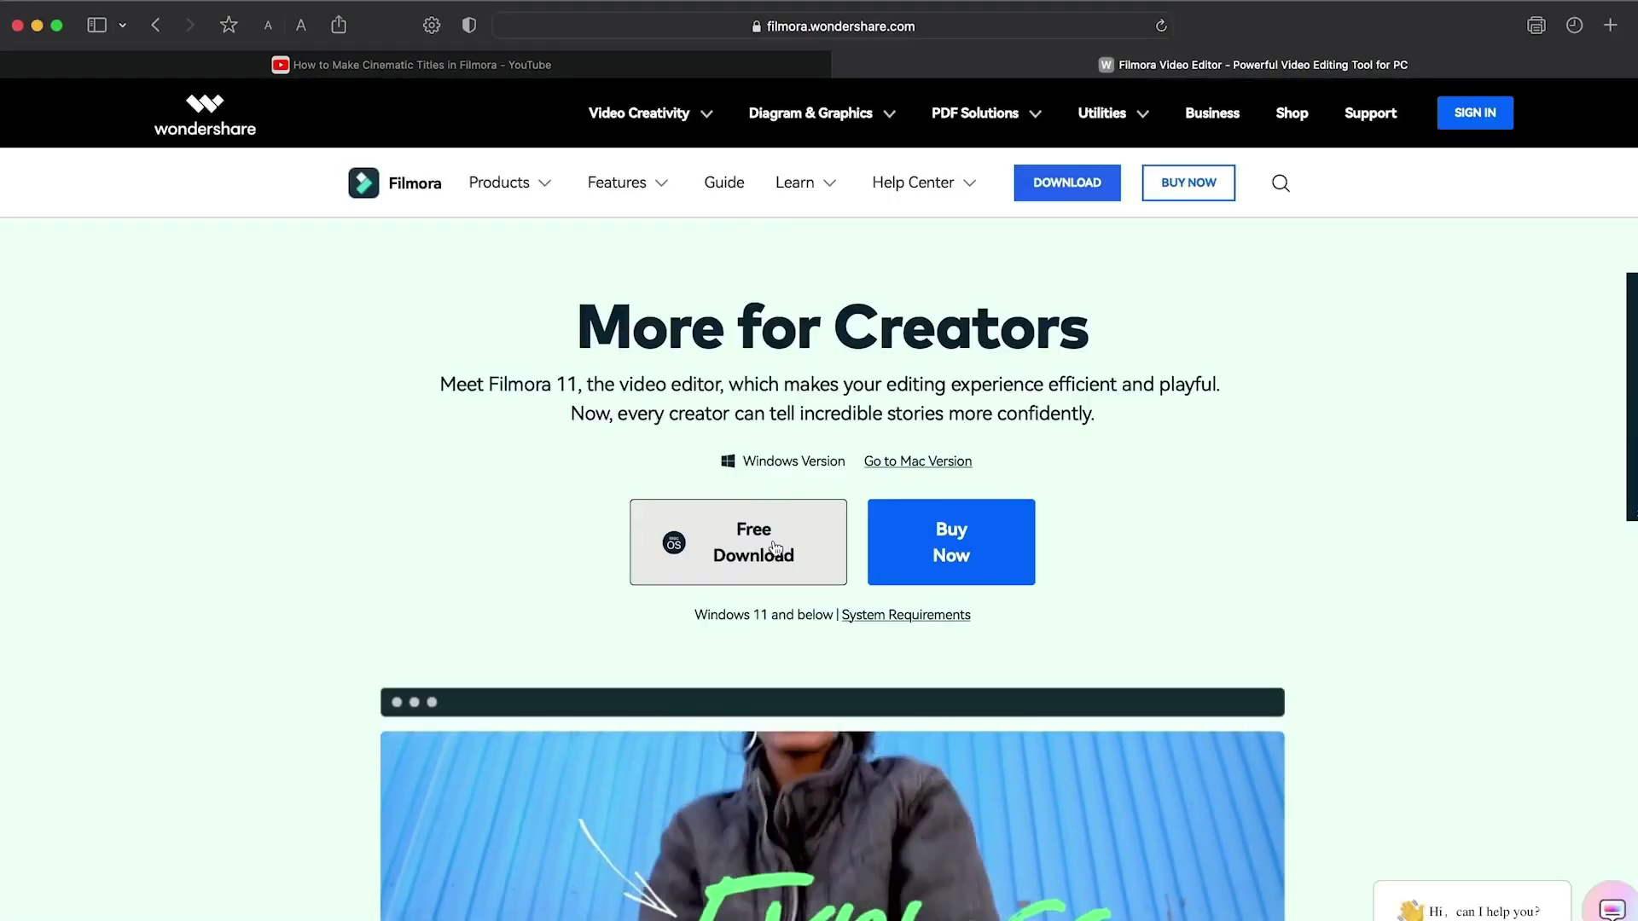
- Download the Filmora Mac installer in Safari and show the Downloads list
left_click(756, 568)
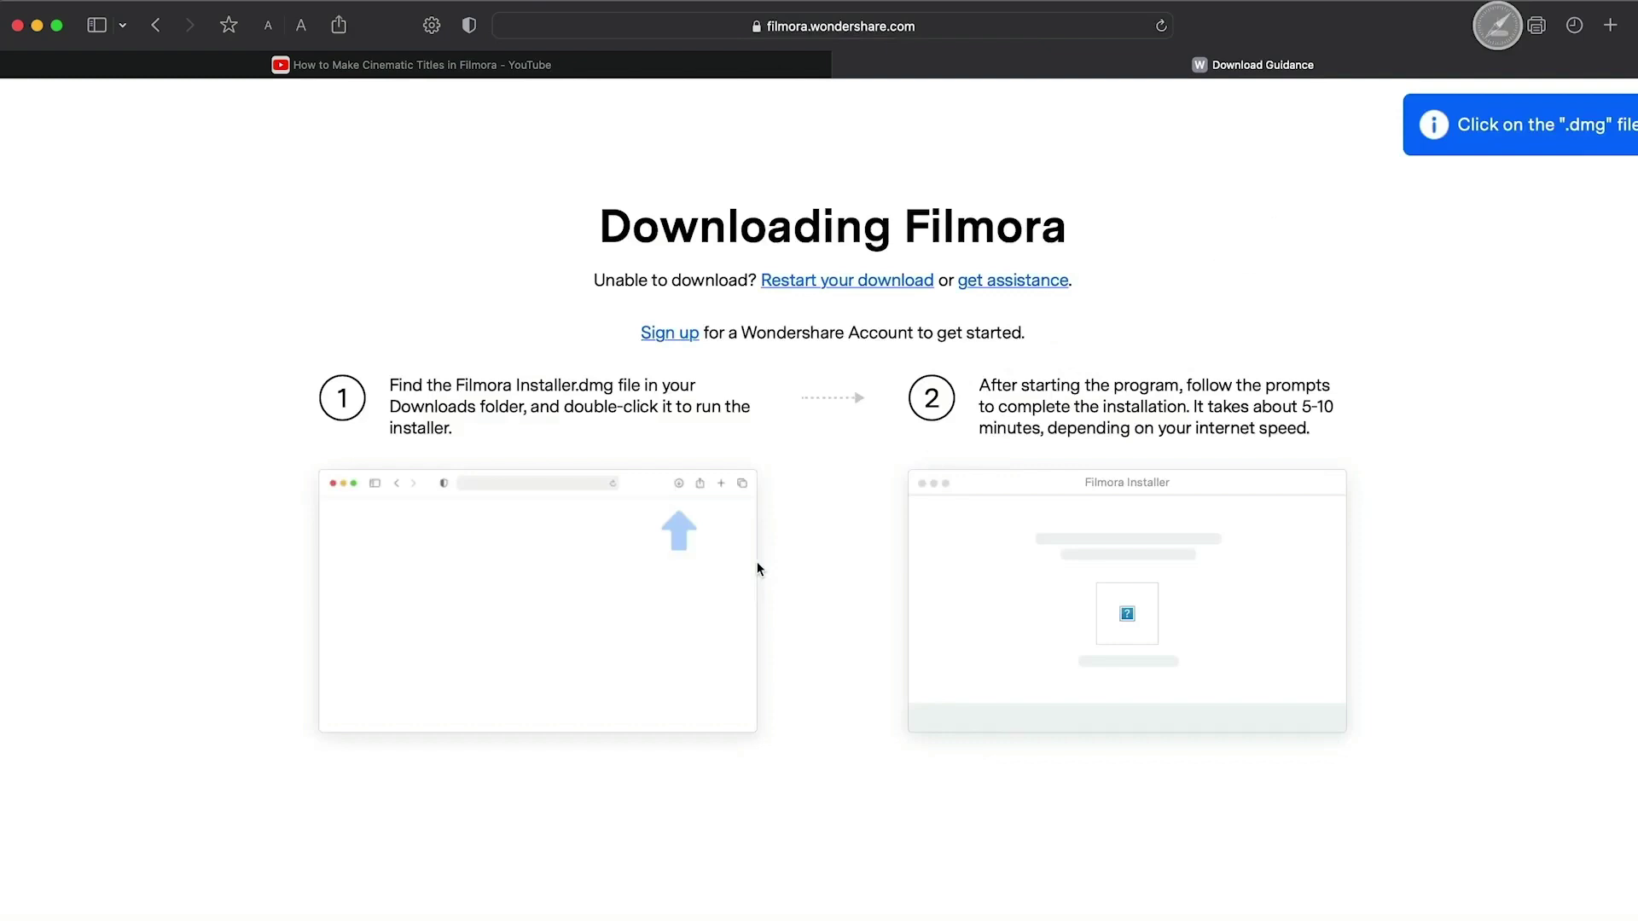
left_click(1497, 26)
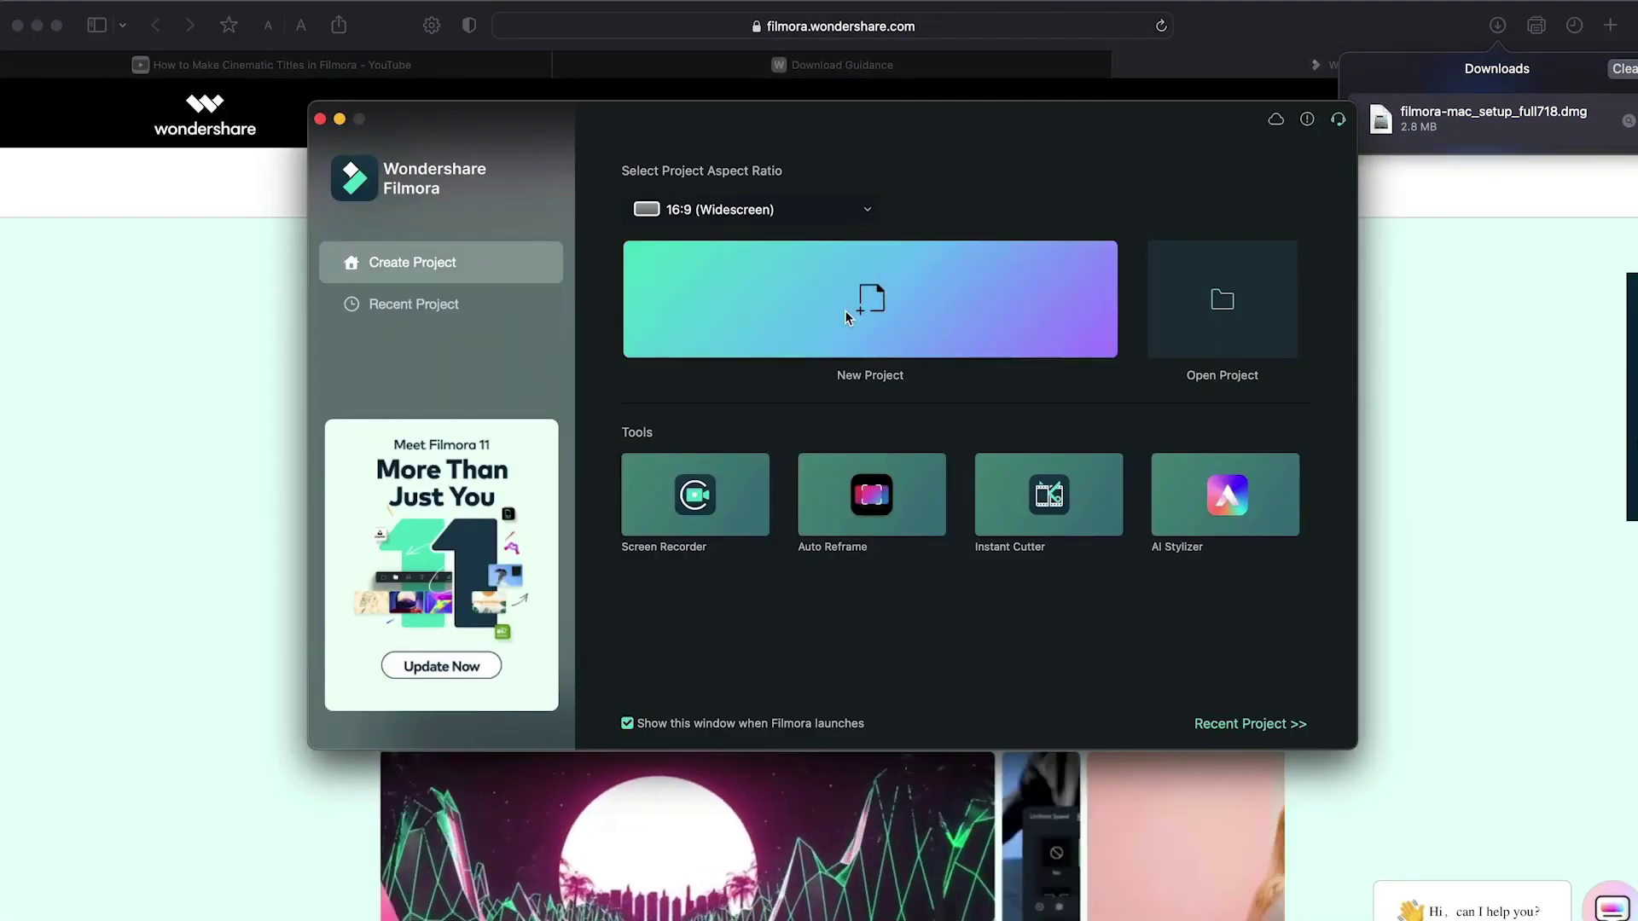
- Start a new project and import My Video and TikTok Sound Effect
left_click(844, 311)
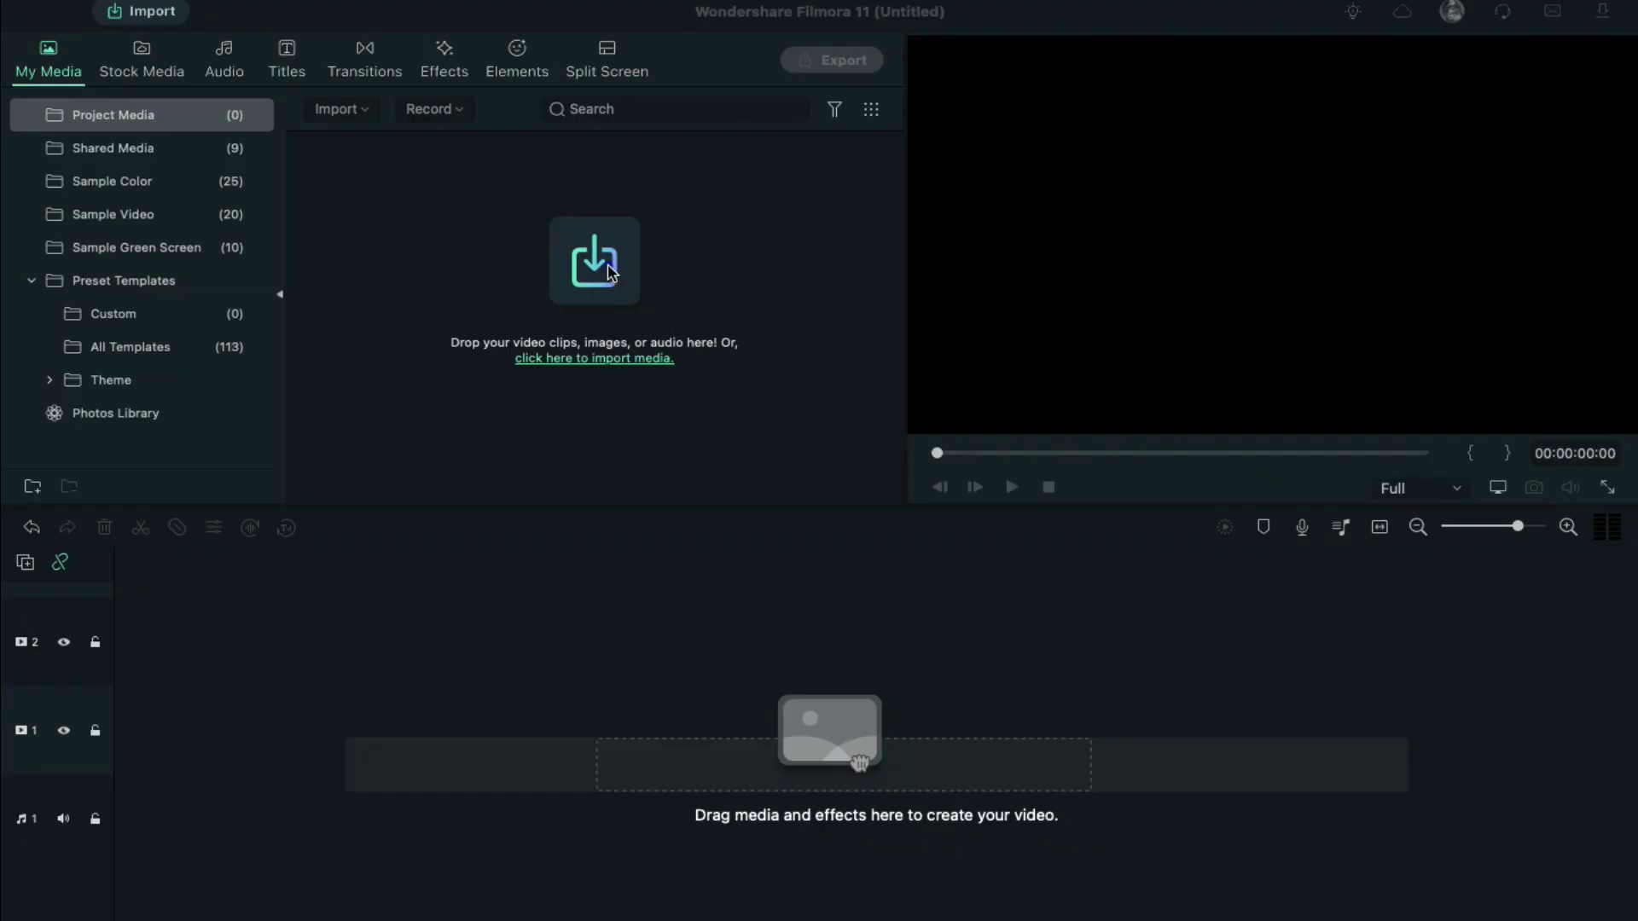
left_click(609, 272)
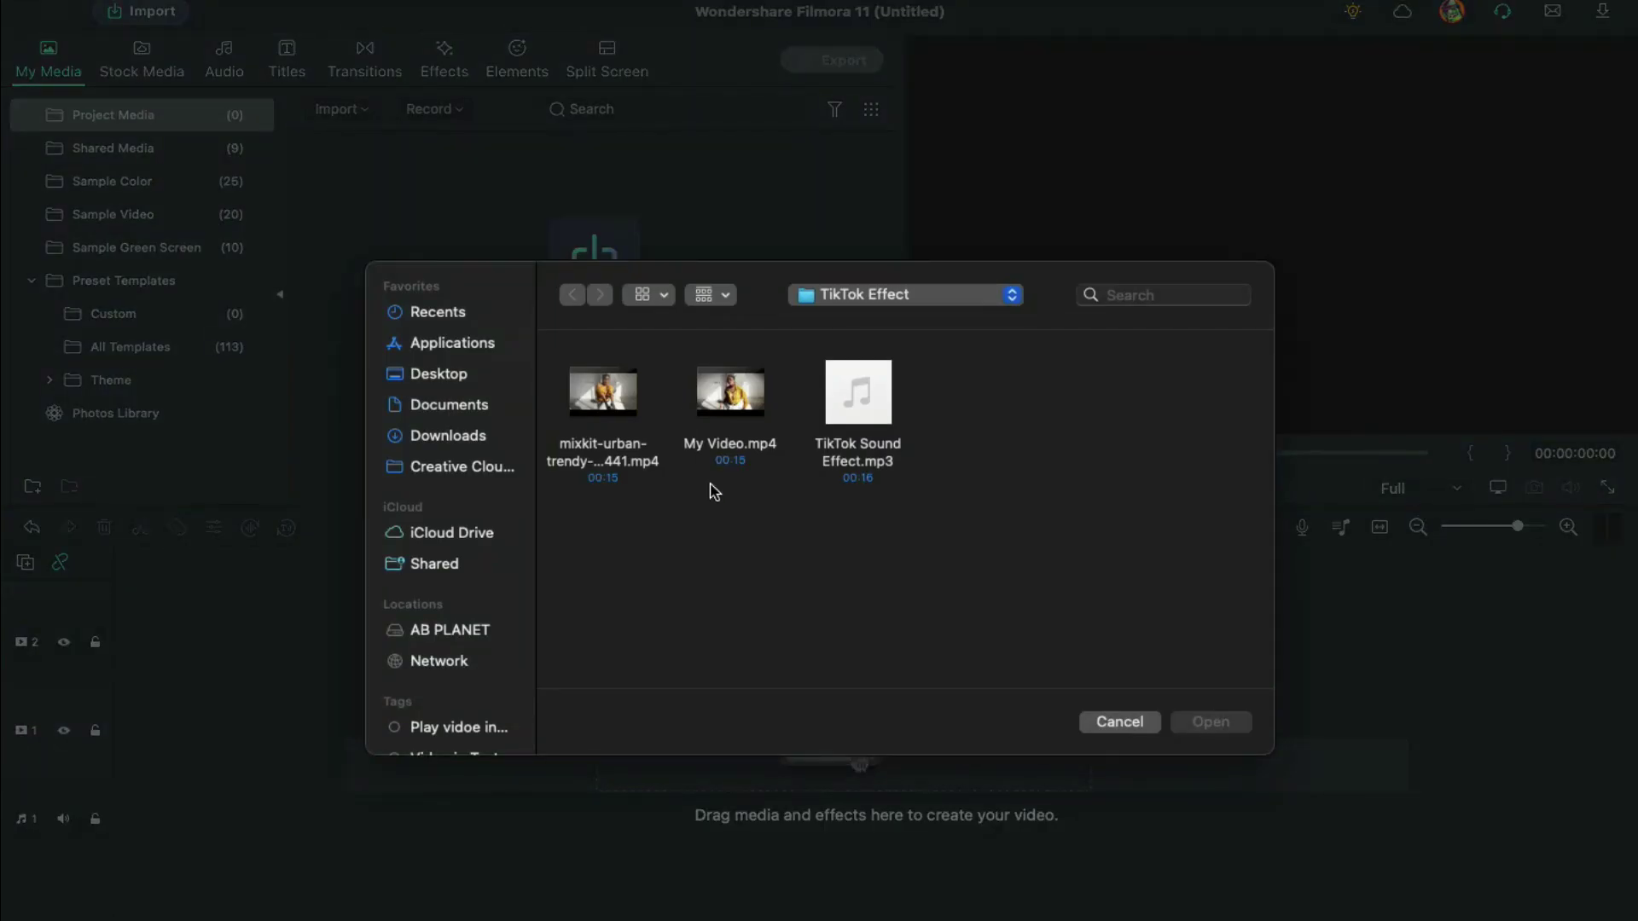
key("Return")
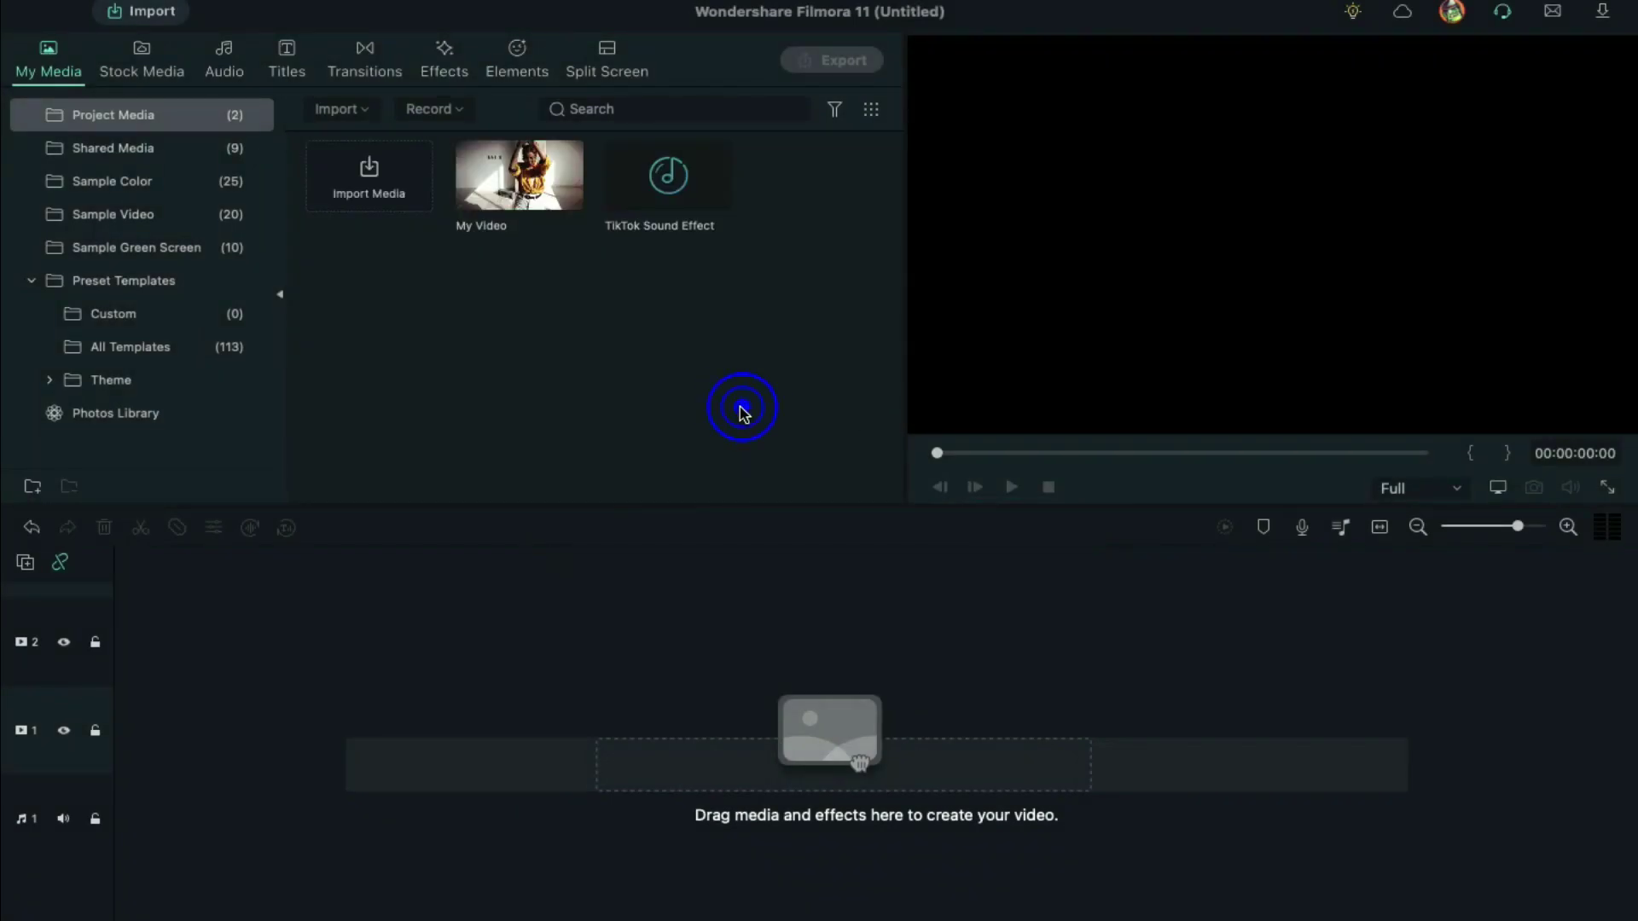
- Place TikTok Sound Effect on the audio track and zoom into the timeline
left_click_drag(662, 200, 229, 659)
left_click_drag(121, 698, 120, 699)
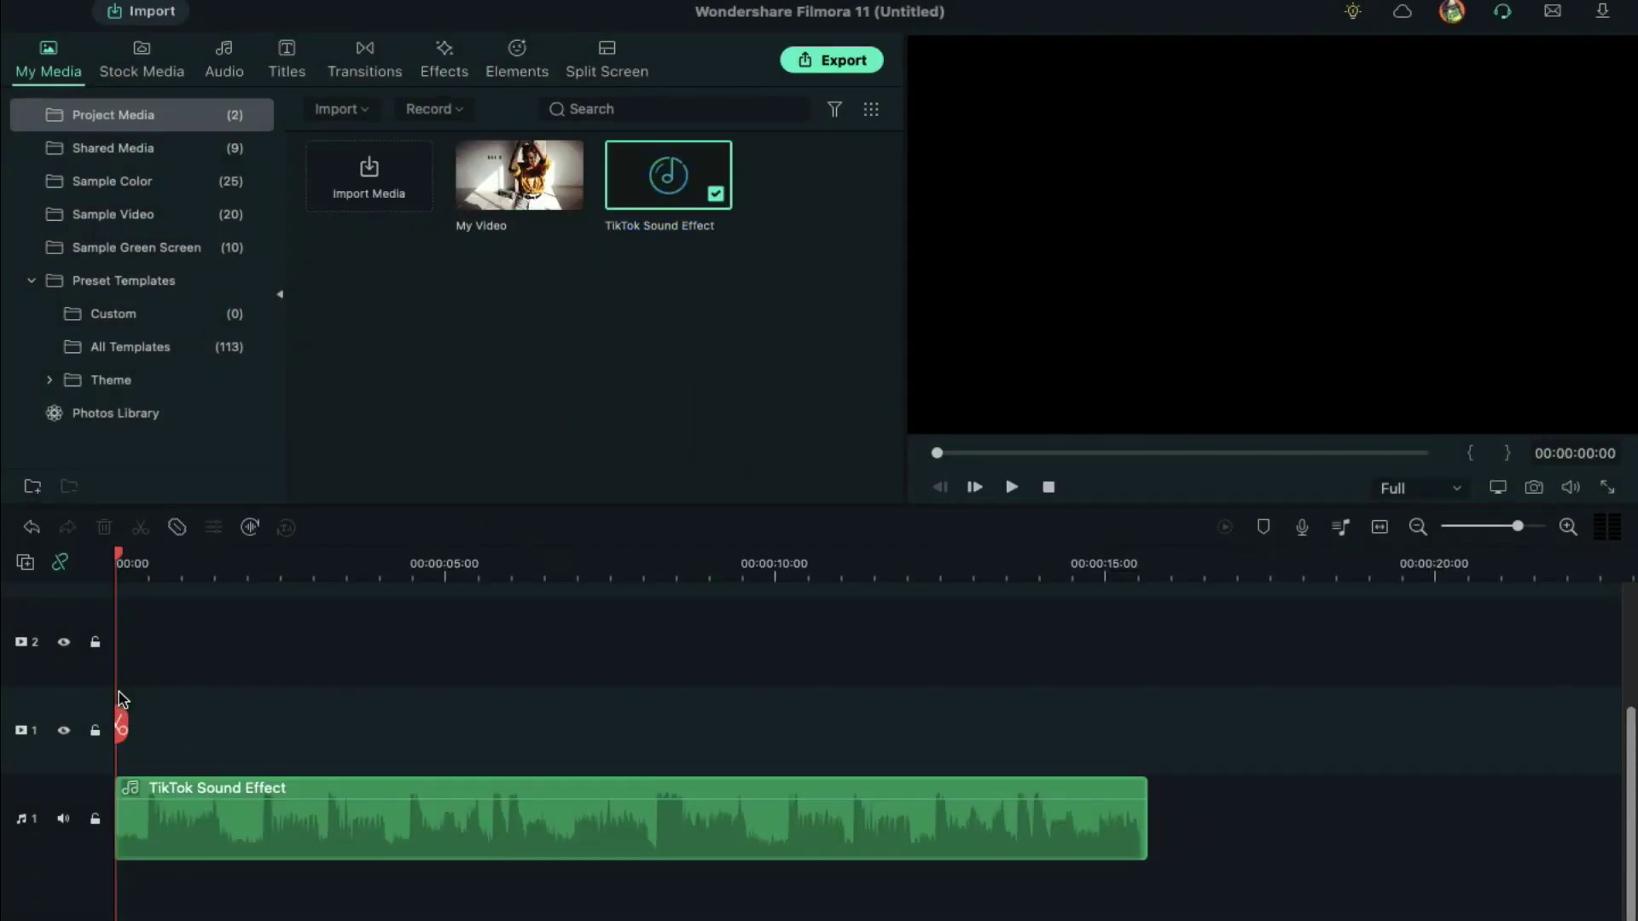
left_click_drag(1523, 535, 1530, 535)
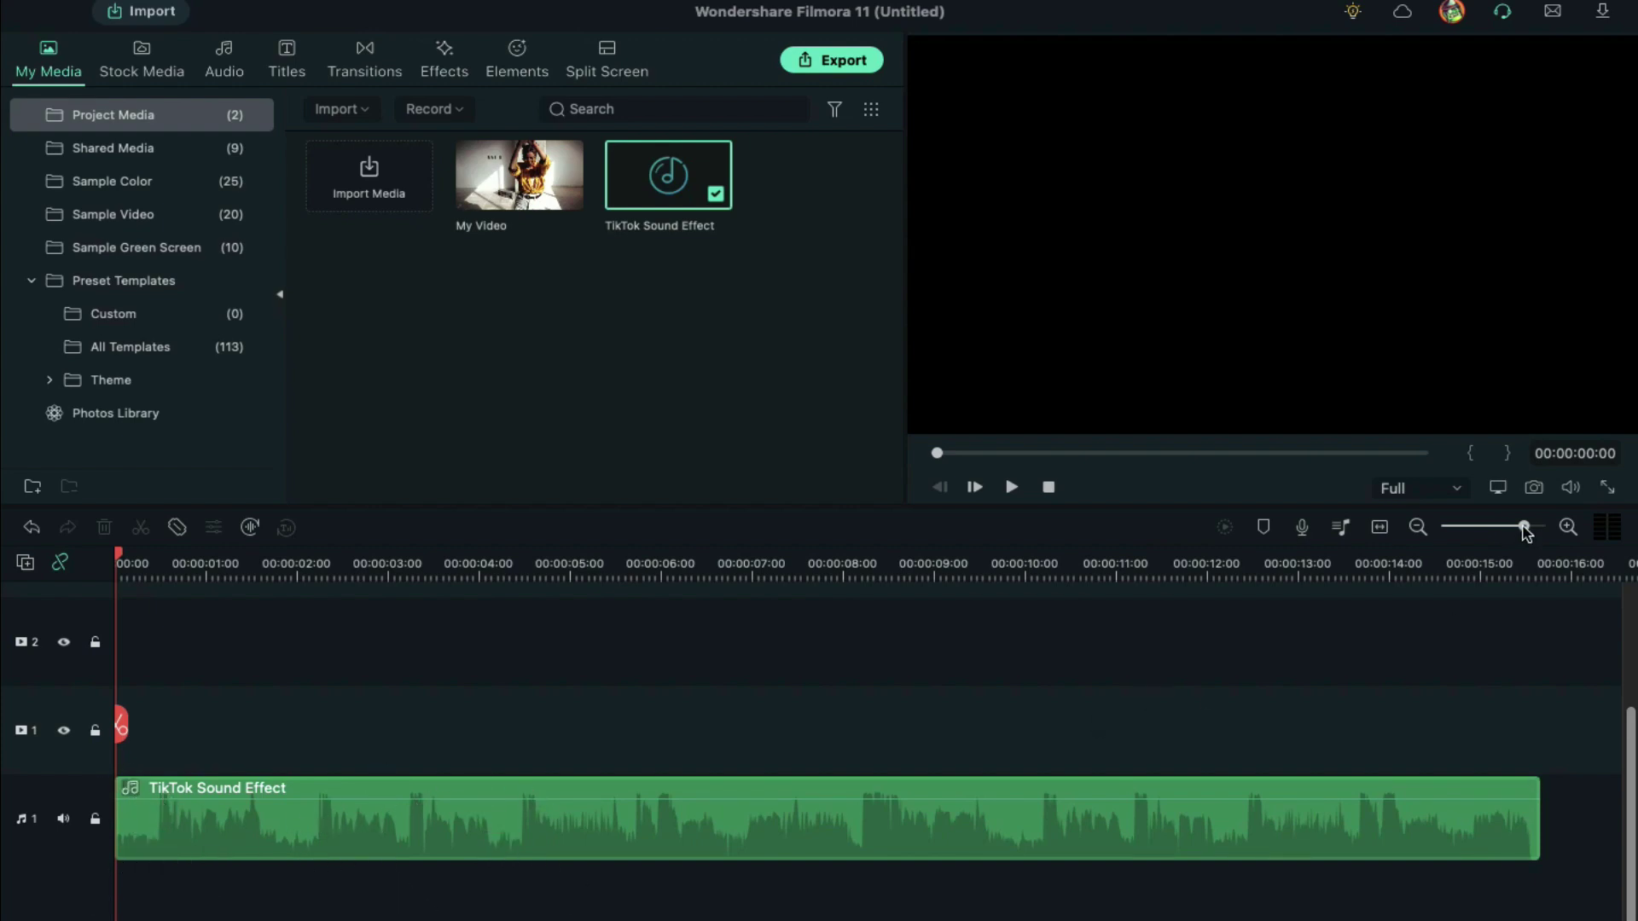
left_click_drag(1524, 532, 1530, 533)
scroll(1025, 798, "up", 1)
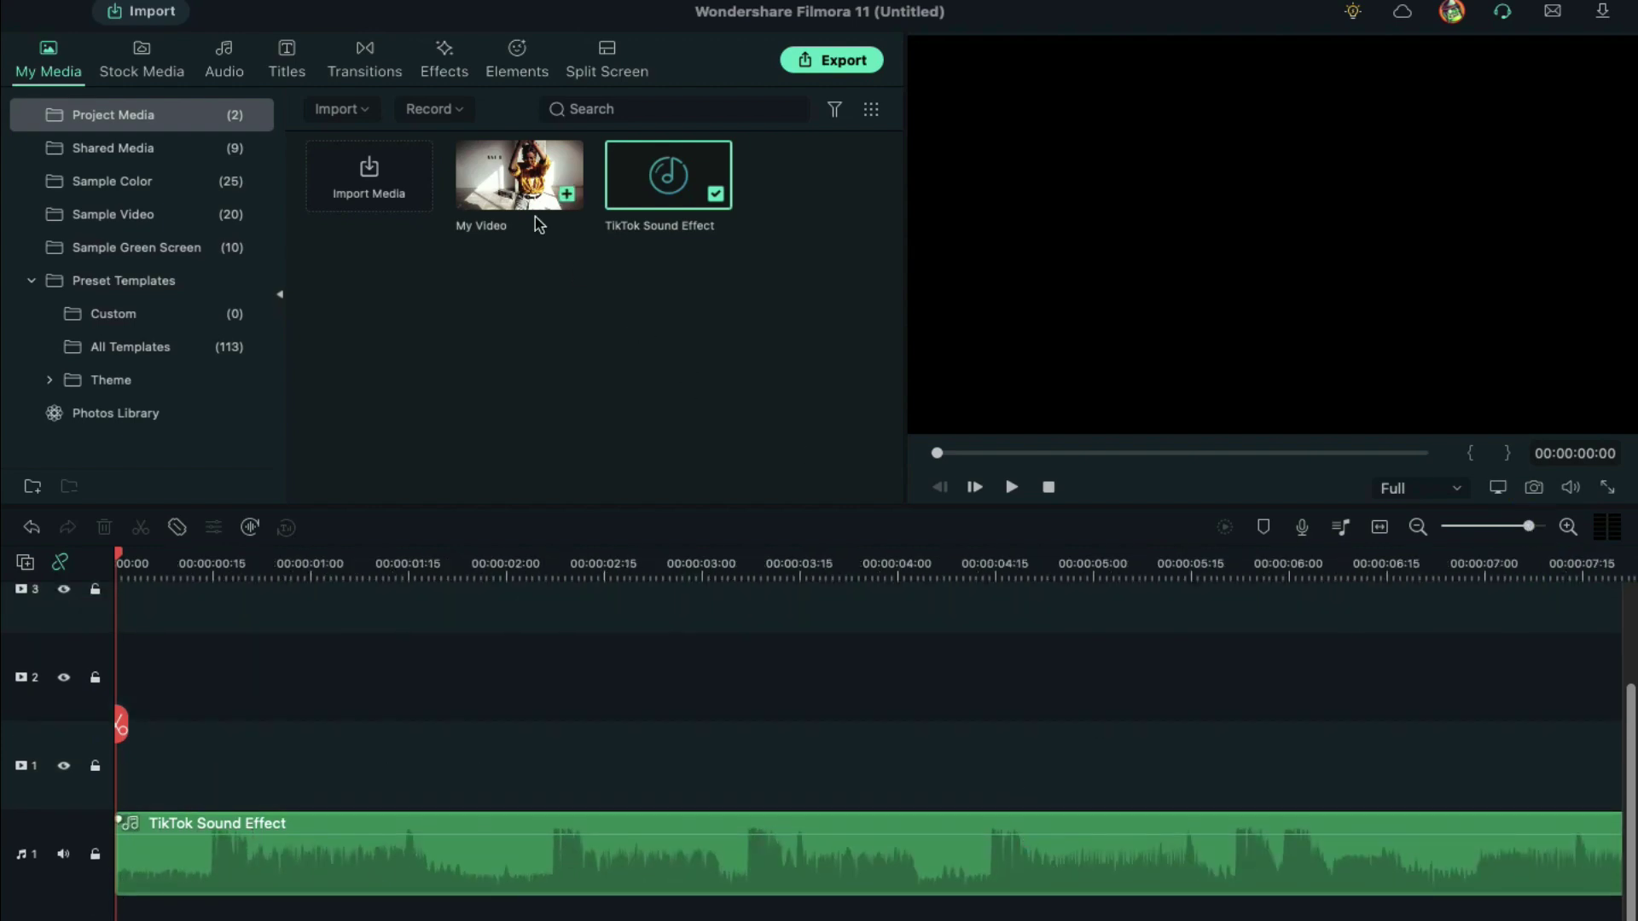
- Put My Video on video track 1 and set its speed to 0.5x
mouse_move(511, 188)
left_mouse_down()
mouse_move(369, 560)
mouse_move(129, 767)
mouse_move(236, 746)
left_mouse_up()
key("space")
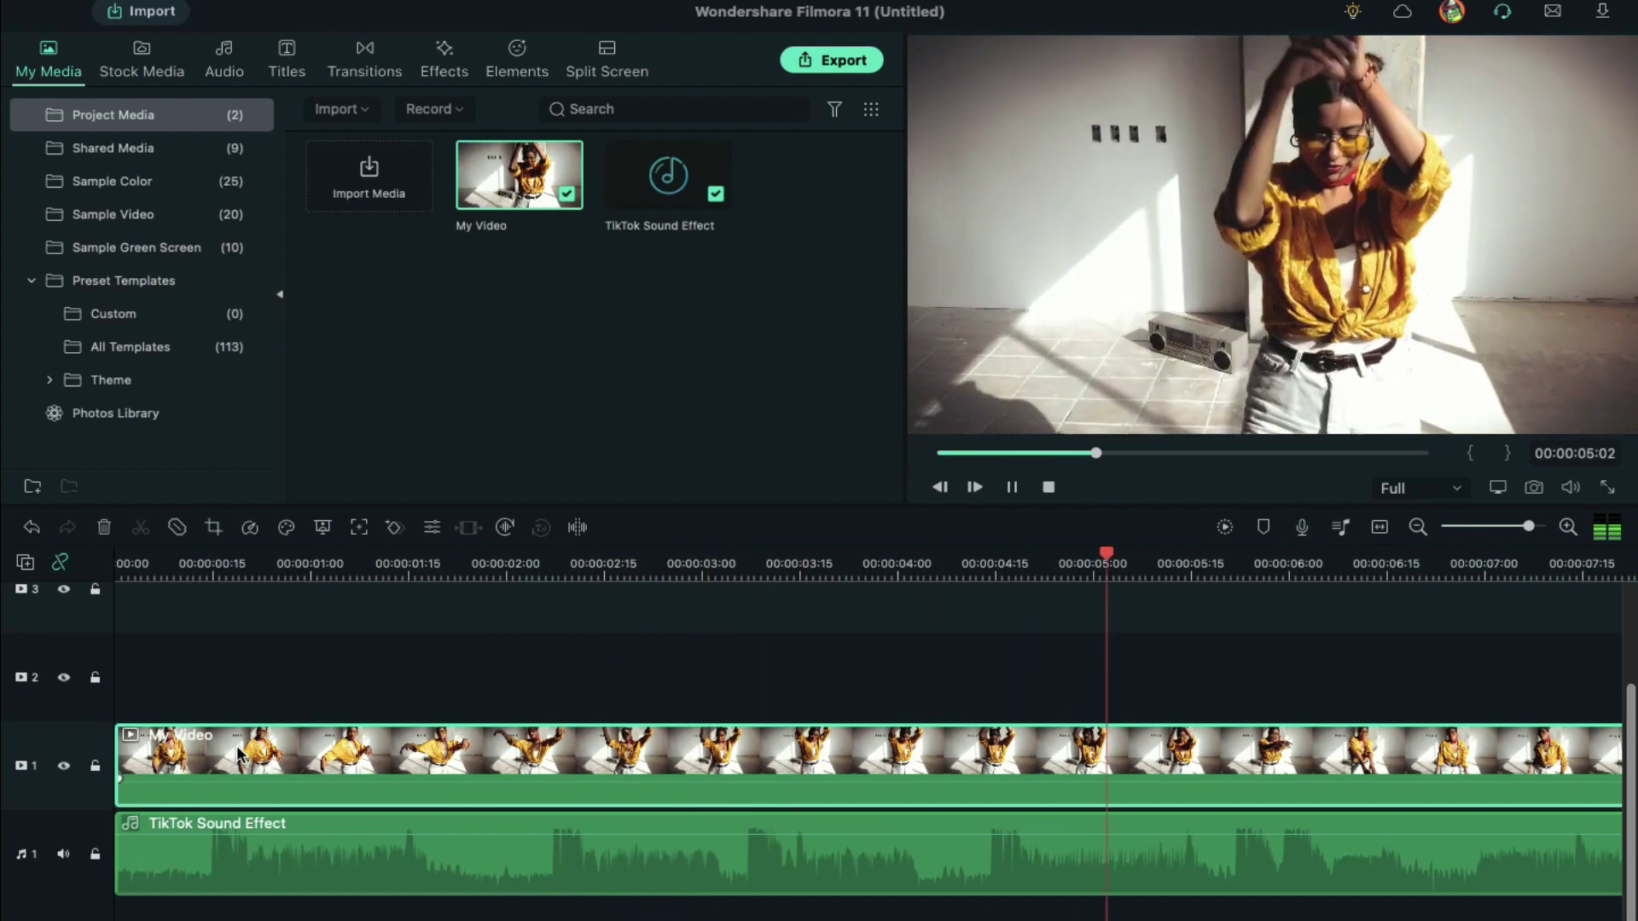
key("space")
double_click(205, 755)
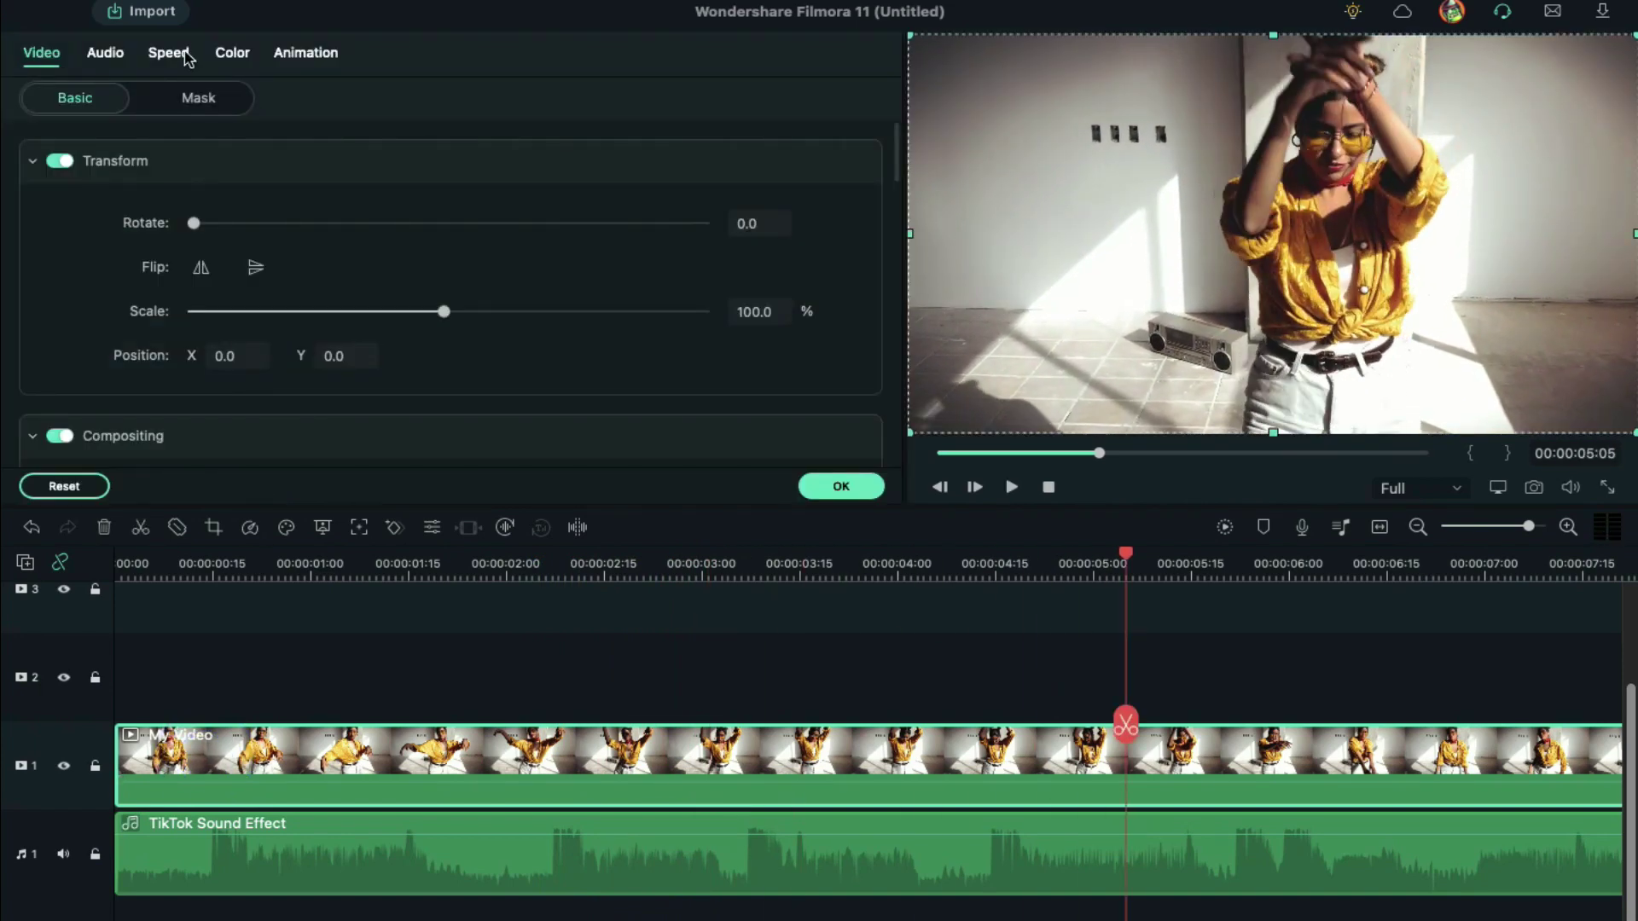
left_click(167, 52)
type(".5")
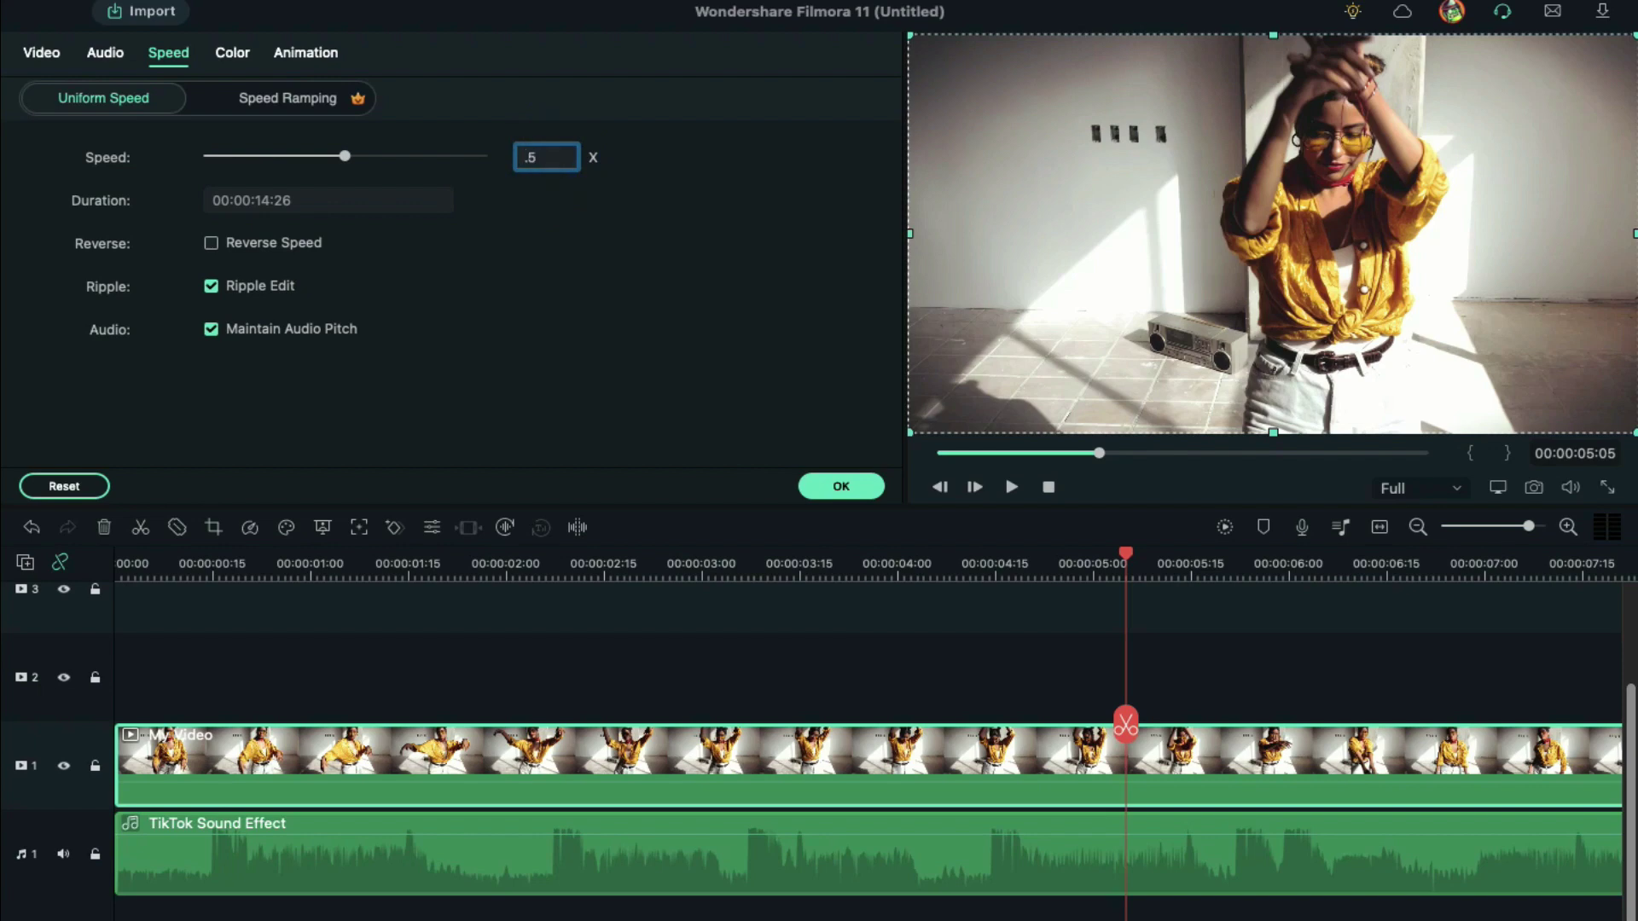
key("Return")
- Split at the first beat, making a short 8x part followed by 0.5x
left_click(181, 557)
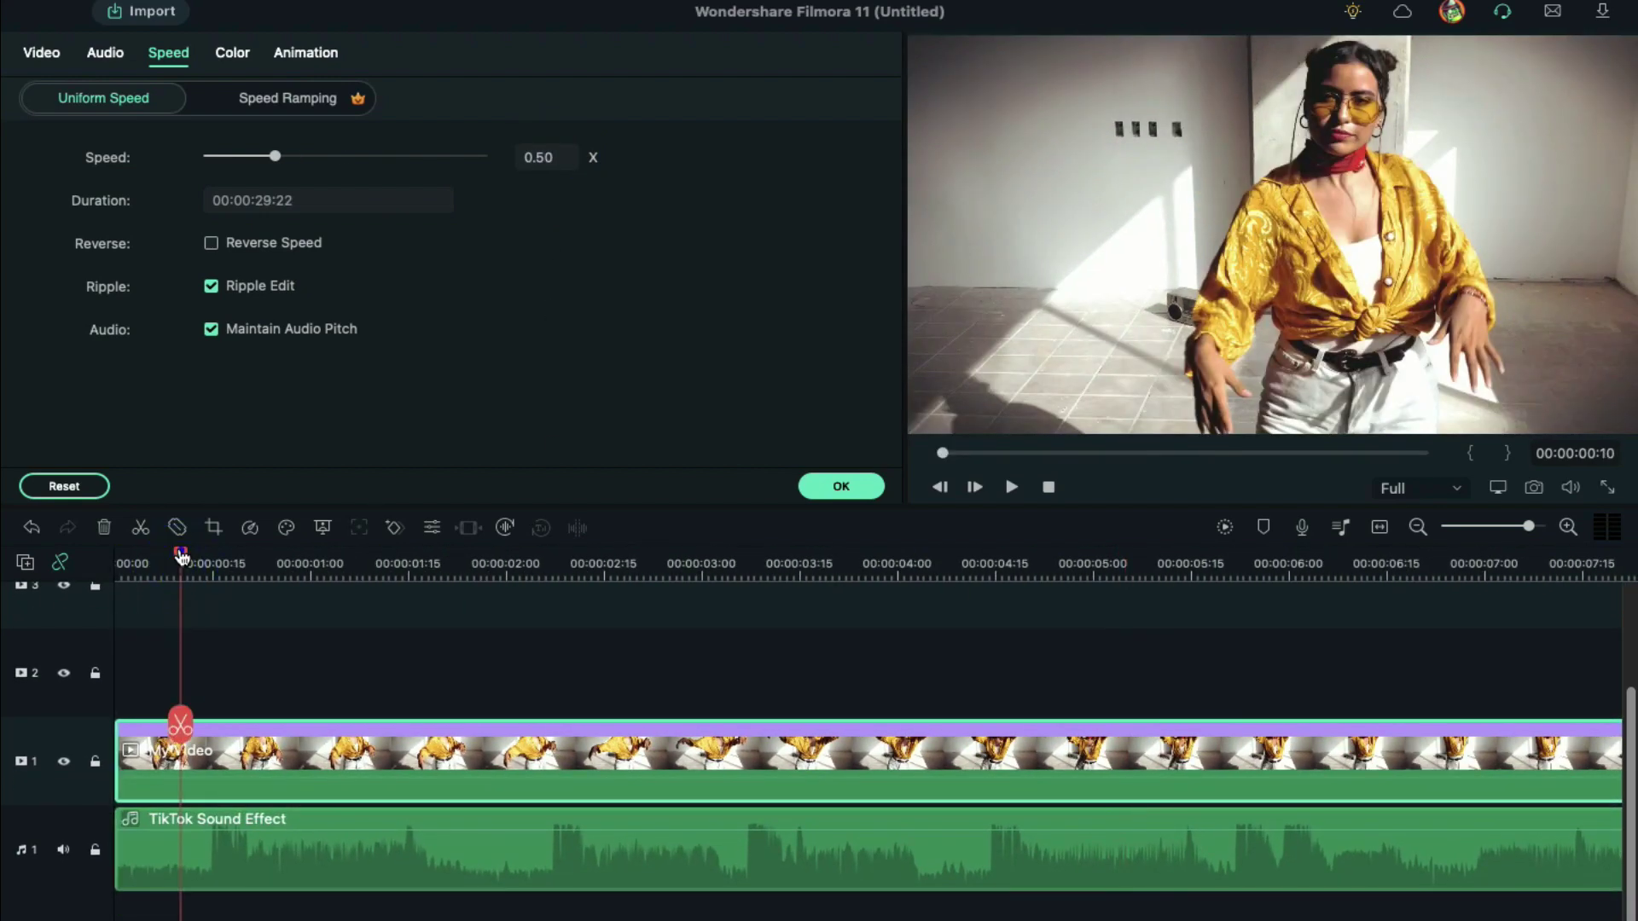
left_click_drag(182, 556, 209, 564)
type("8")
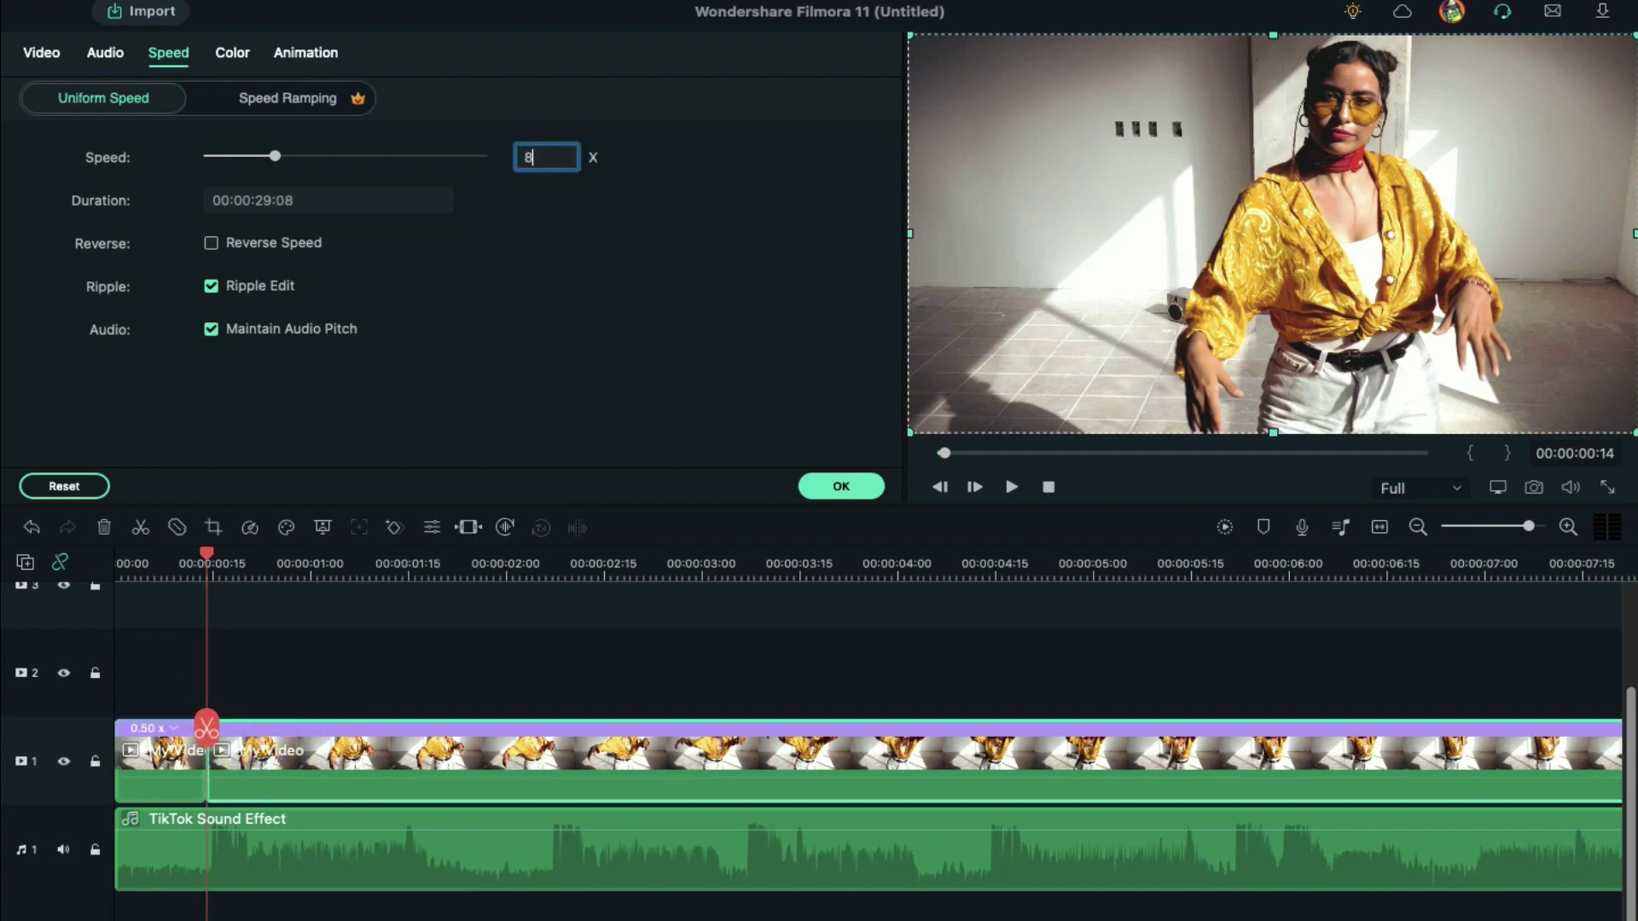
key("Return")
key("space")
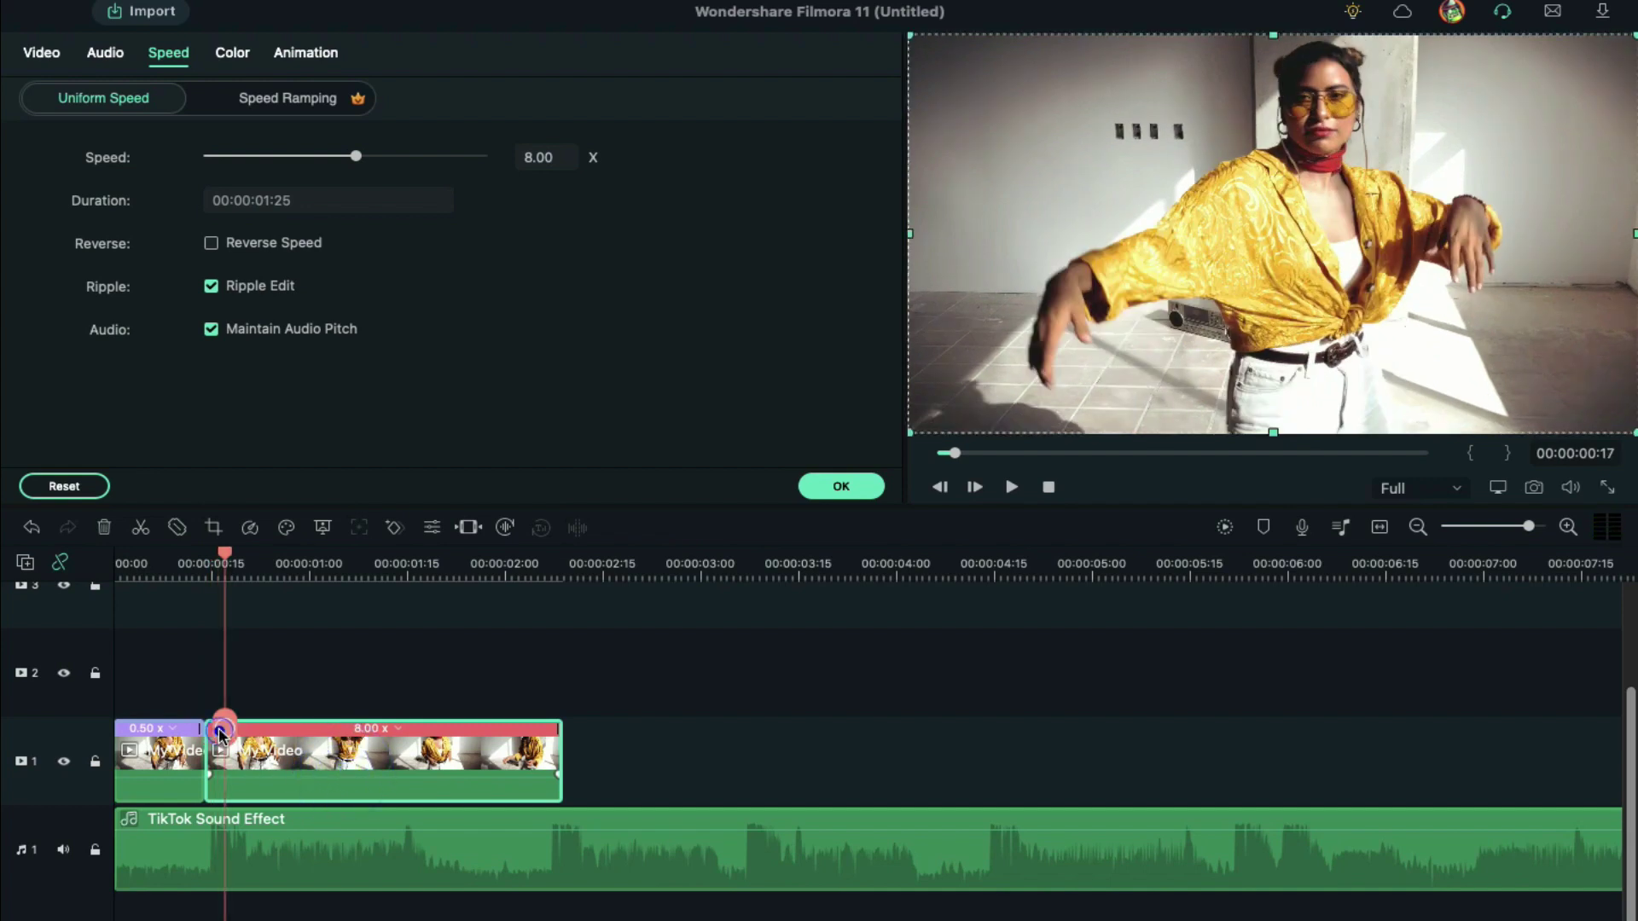
type("0.5")
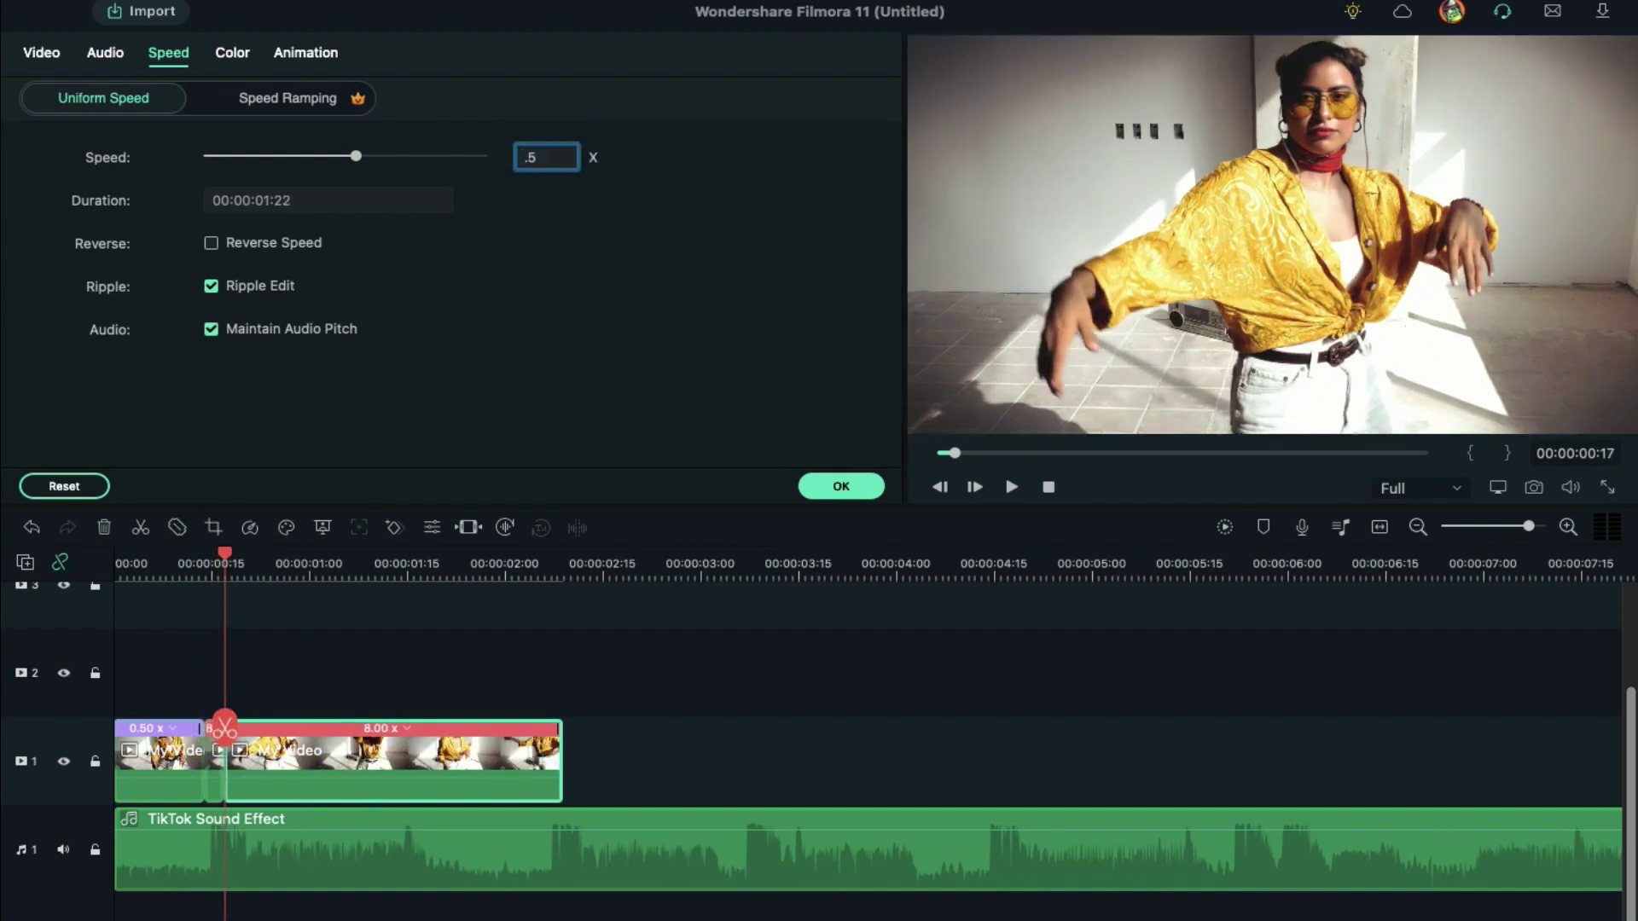
key("Return")
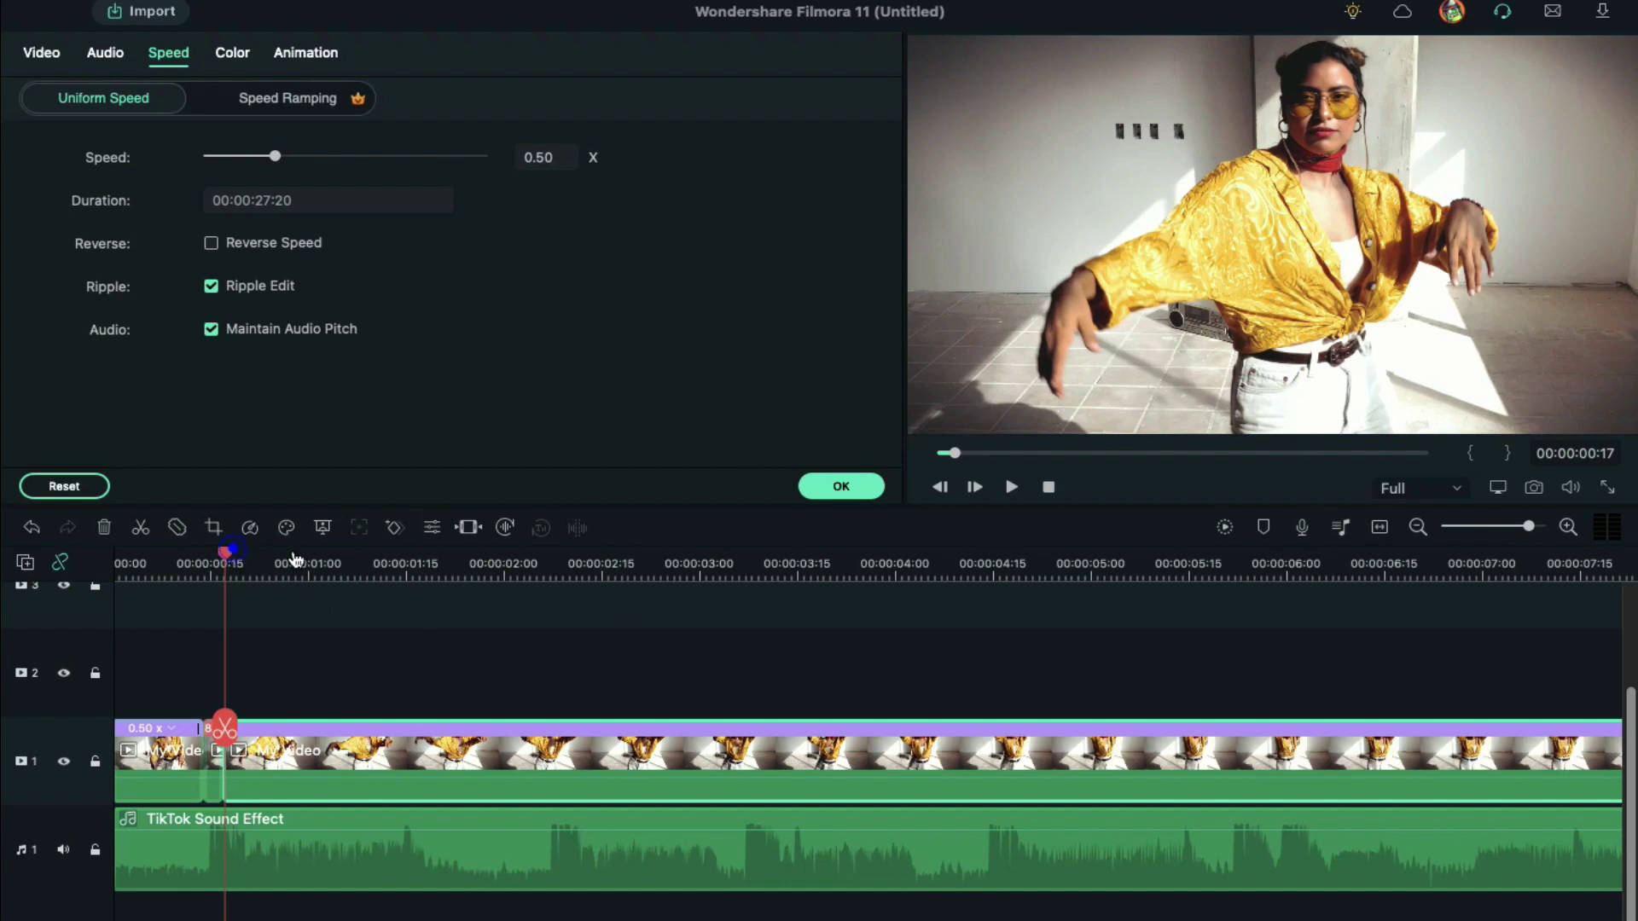
- Split the clip one frame before the next beat and set that part to 8x
left_click_drag(293, 560, 559, 567)
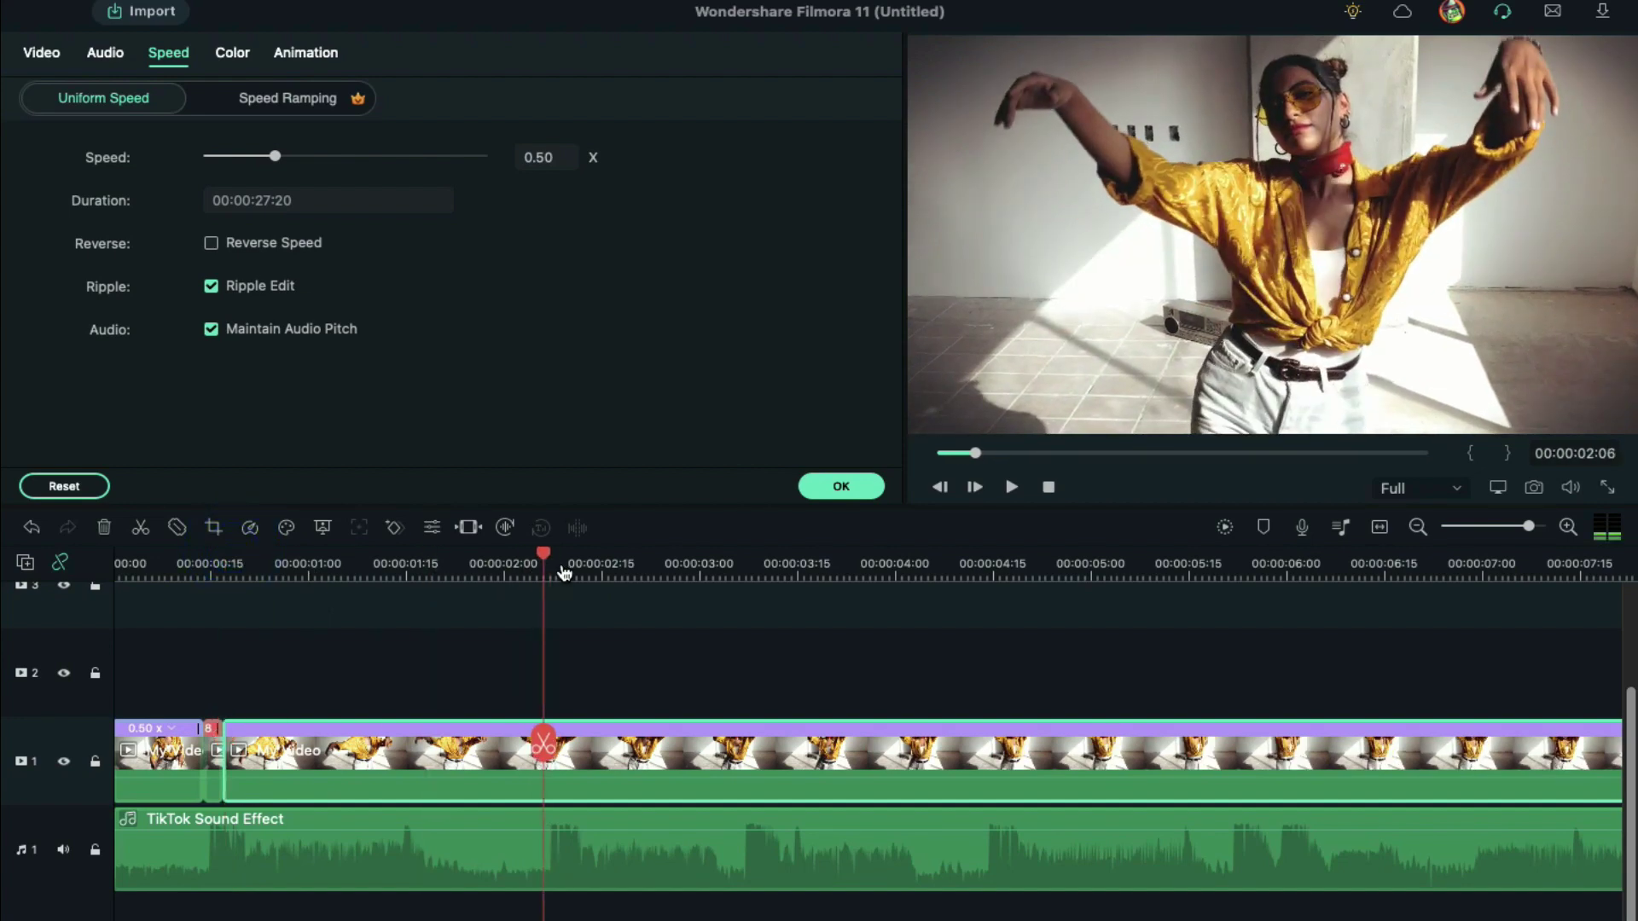
key("Left")
left_click(545, 742)
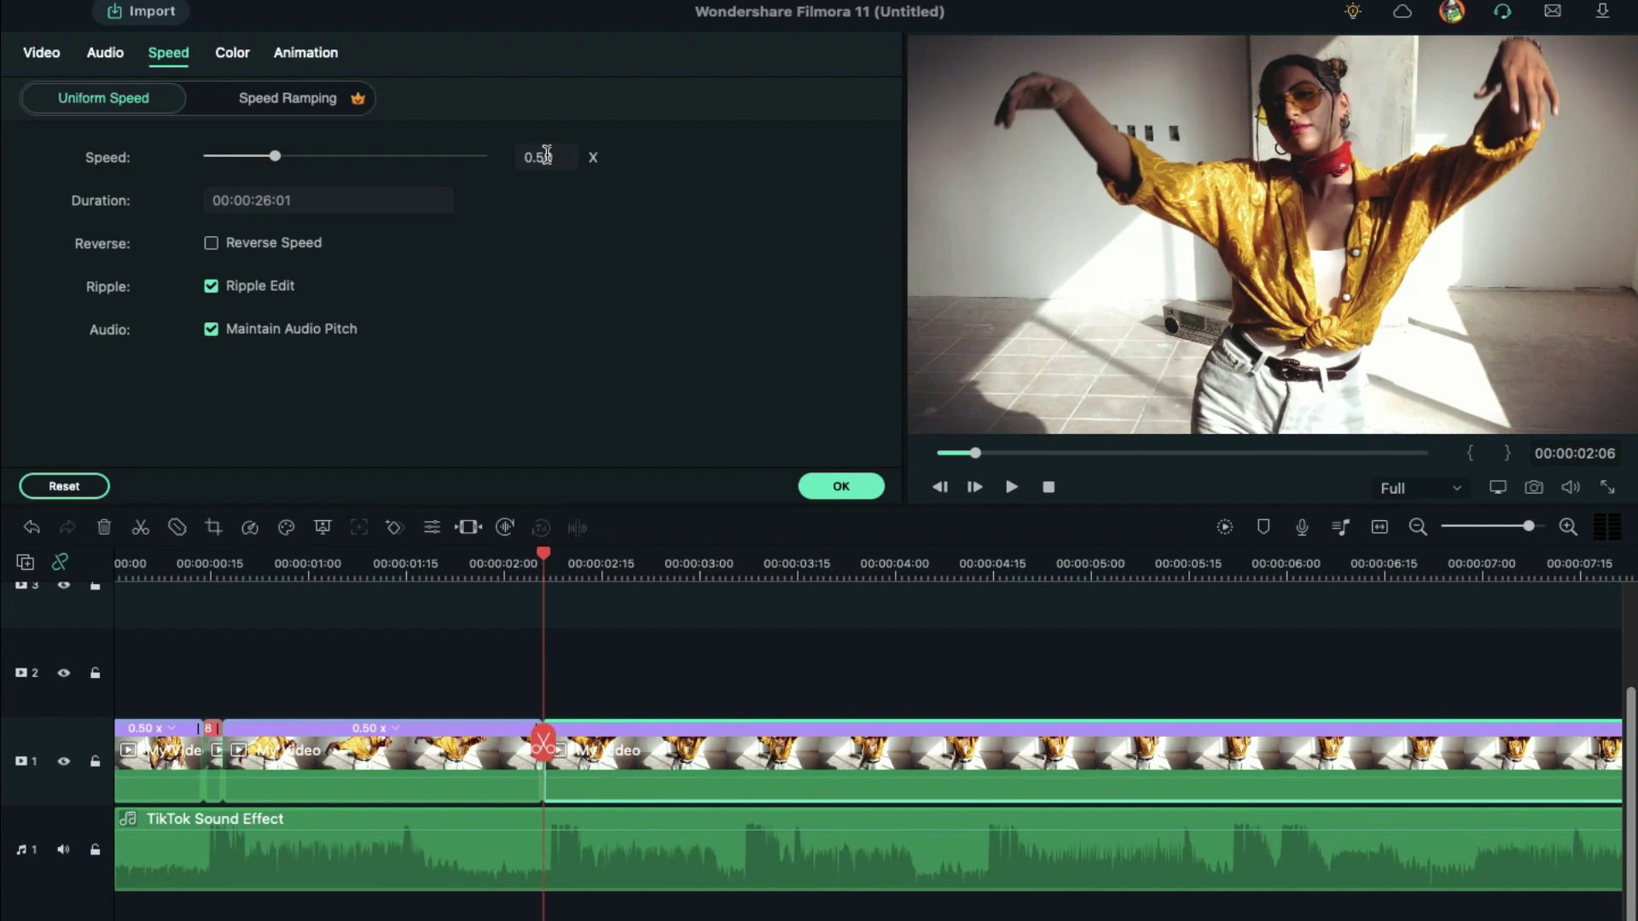
type("8")
key("Return")
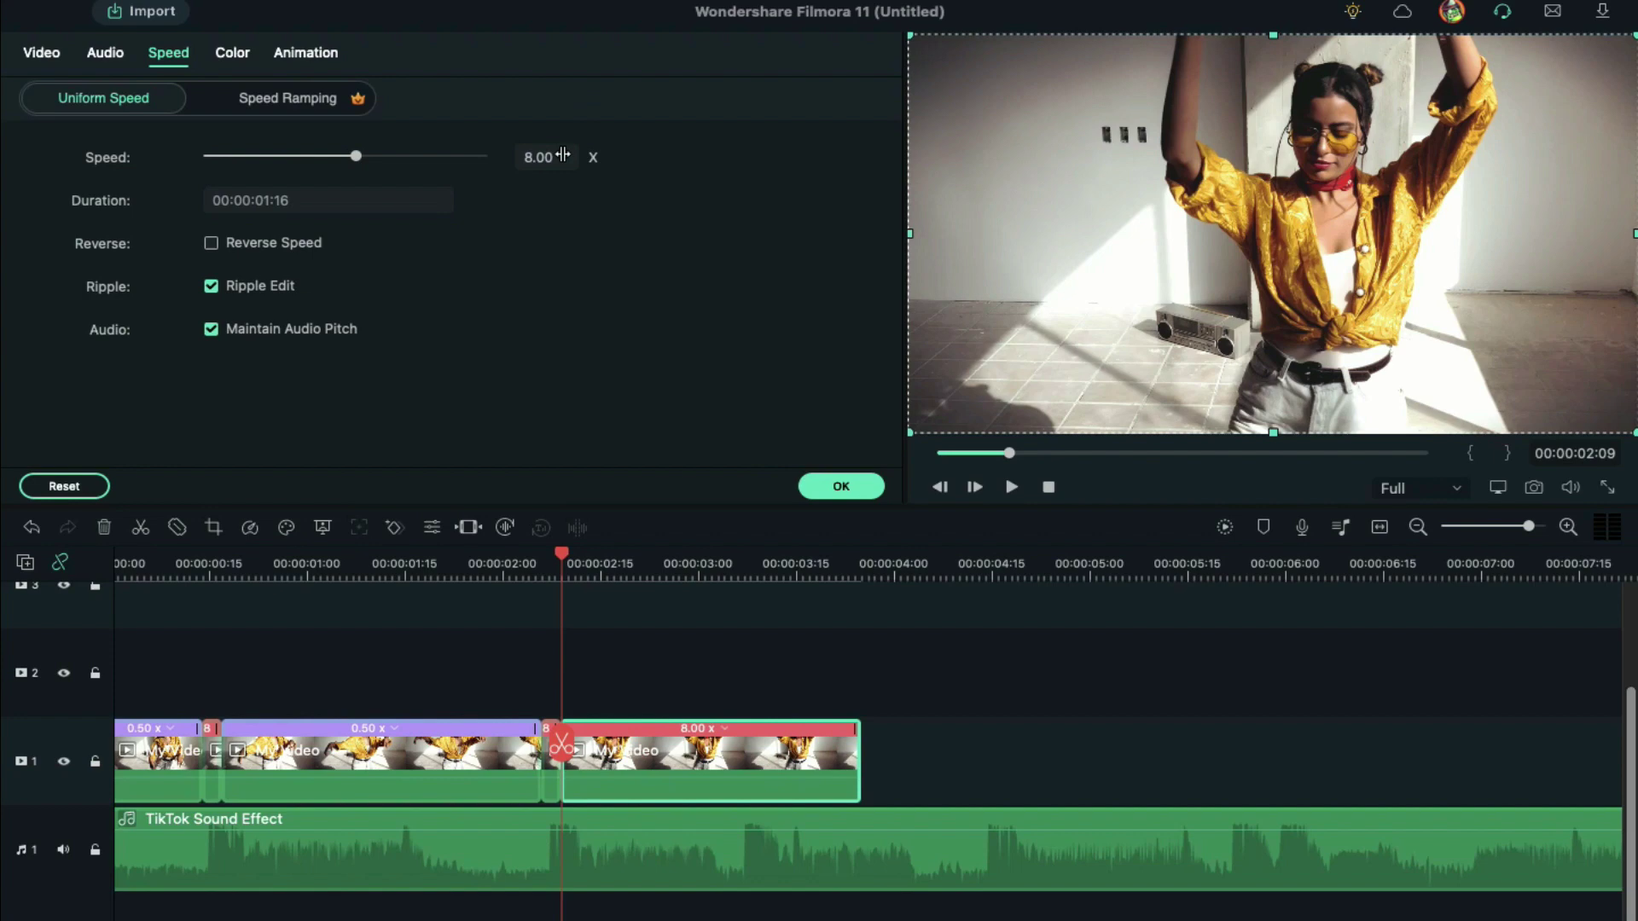
type("0.5")
- Return the following part to 0.5x and advance the playhead to the next beat
key("Return")
left_click(562, 742)
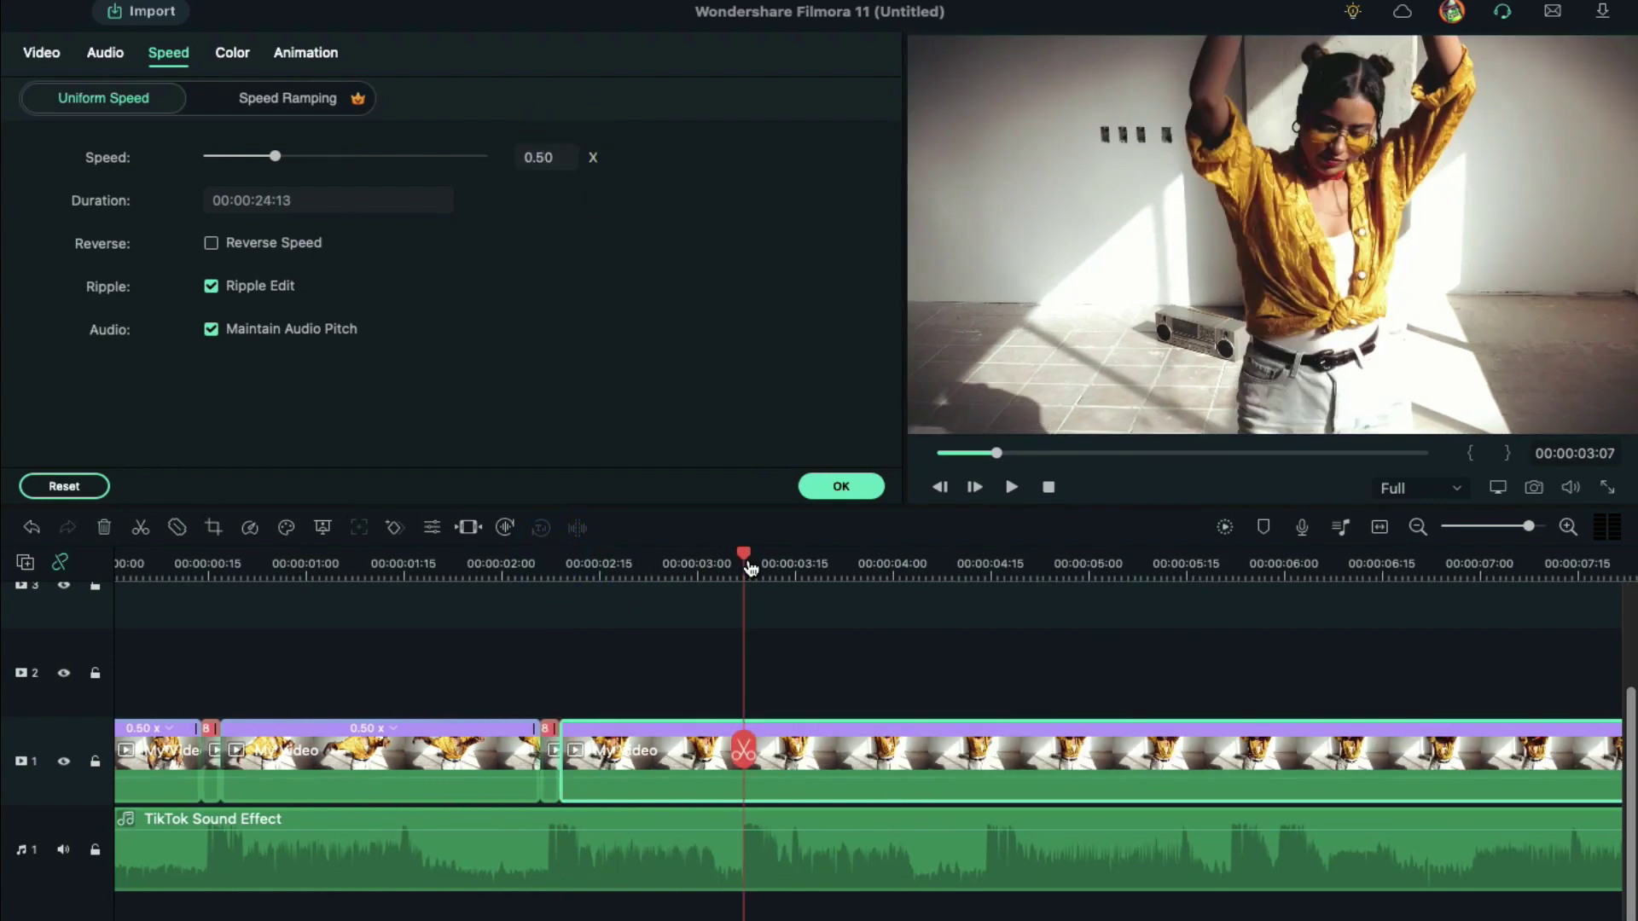
left_click(542, 156)
key("Return")
left_click(812, 789)
scroll(1007, 642, "right", 3)
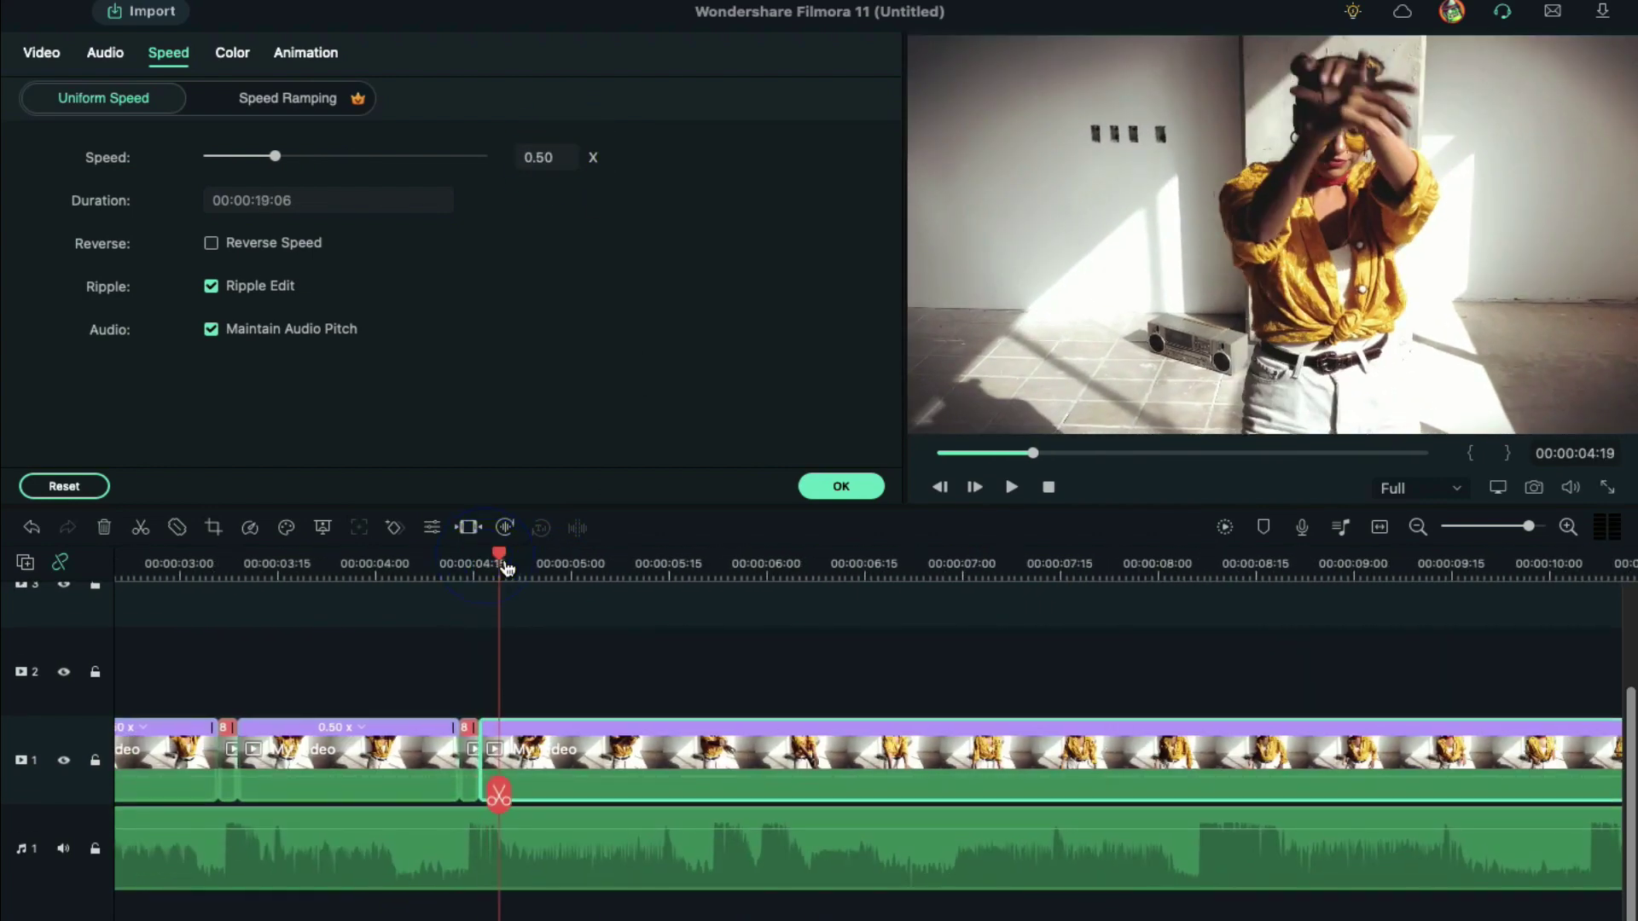
left_click_drag(500, 557, 714, 557)
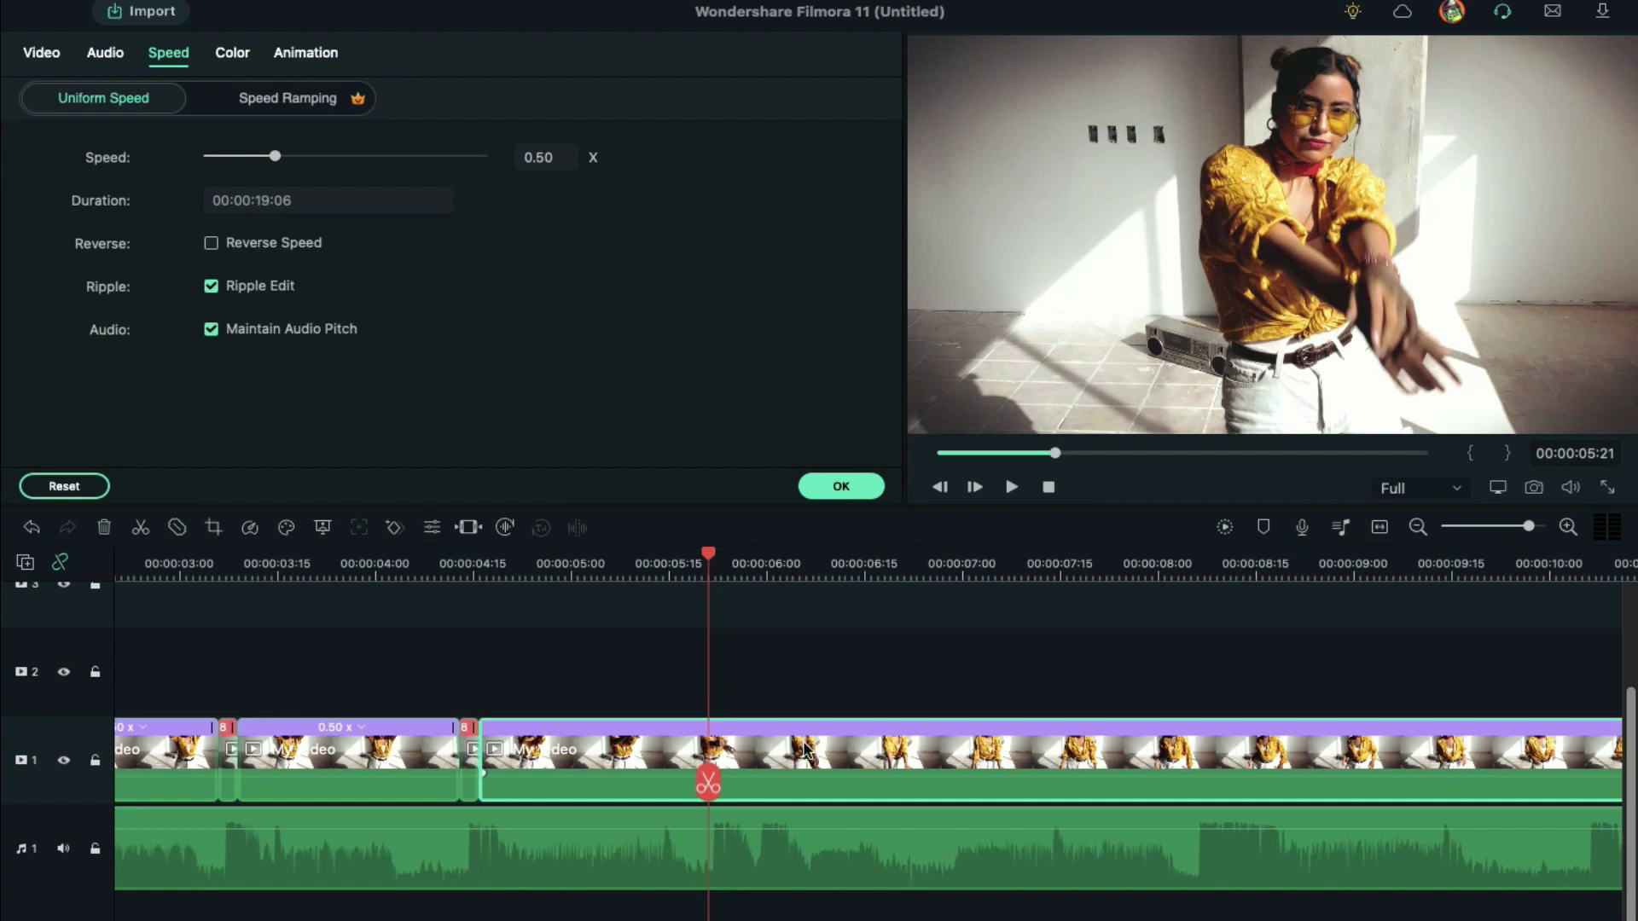
- Split at later beats past 5 seconds, giving brief parts 6x and the stretches after them 0.5x
left_click(756, 750)
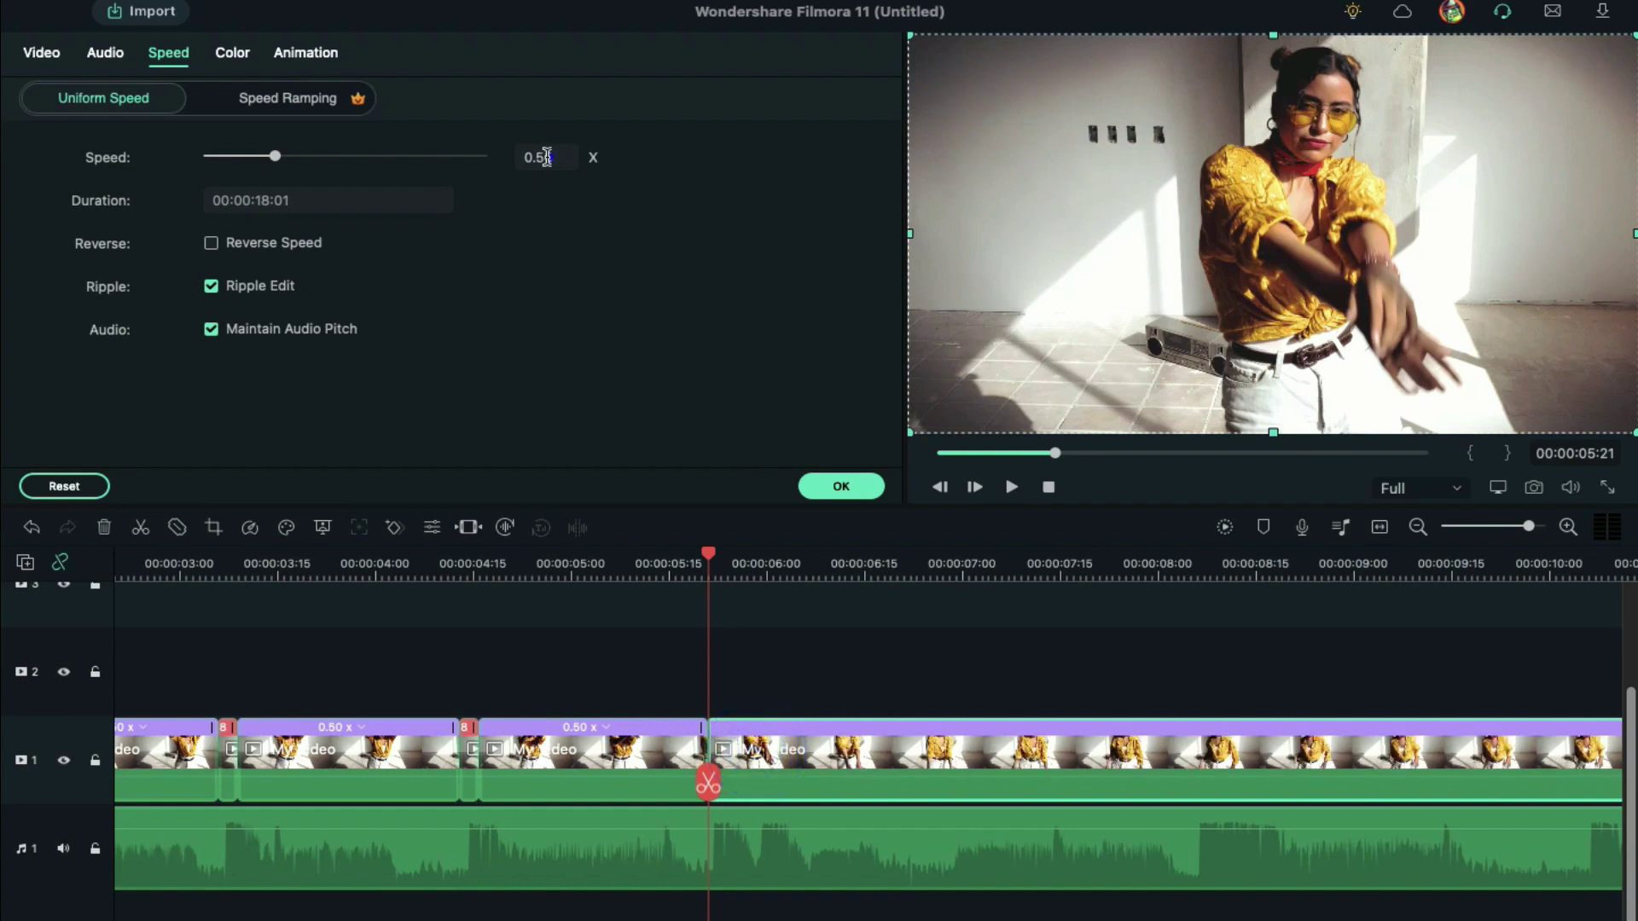
type("6")
type(".5")
key("Return")
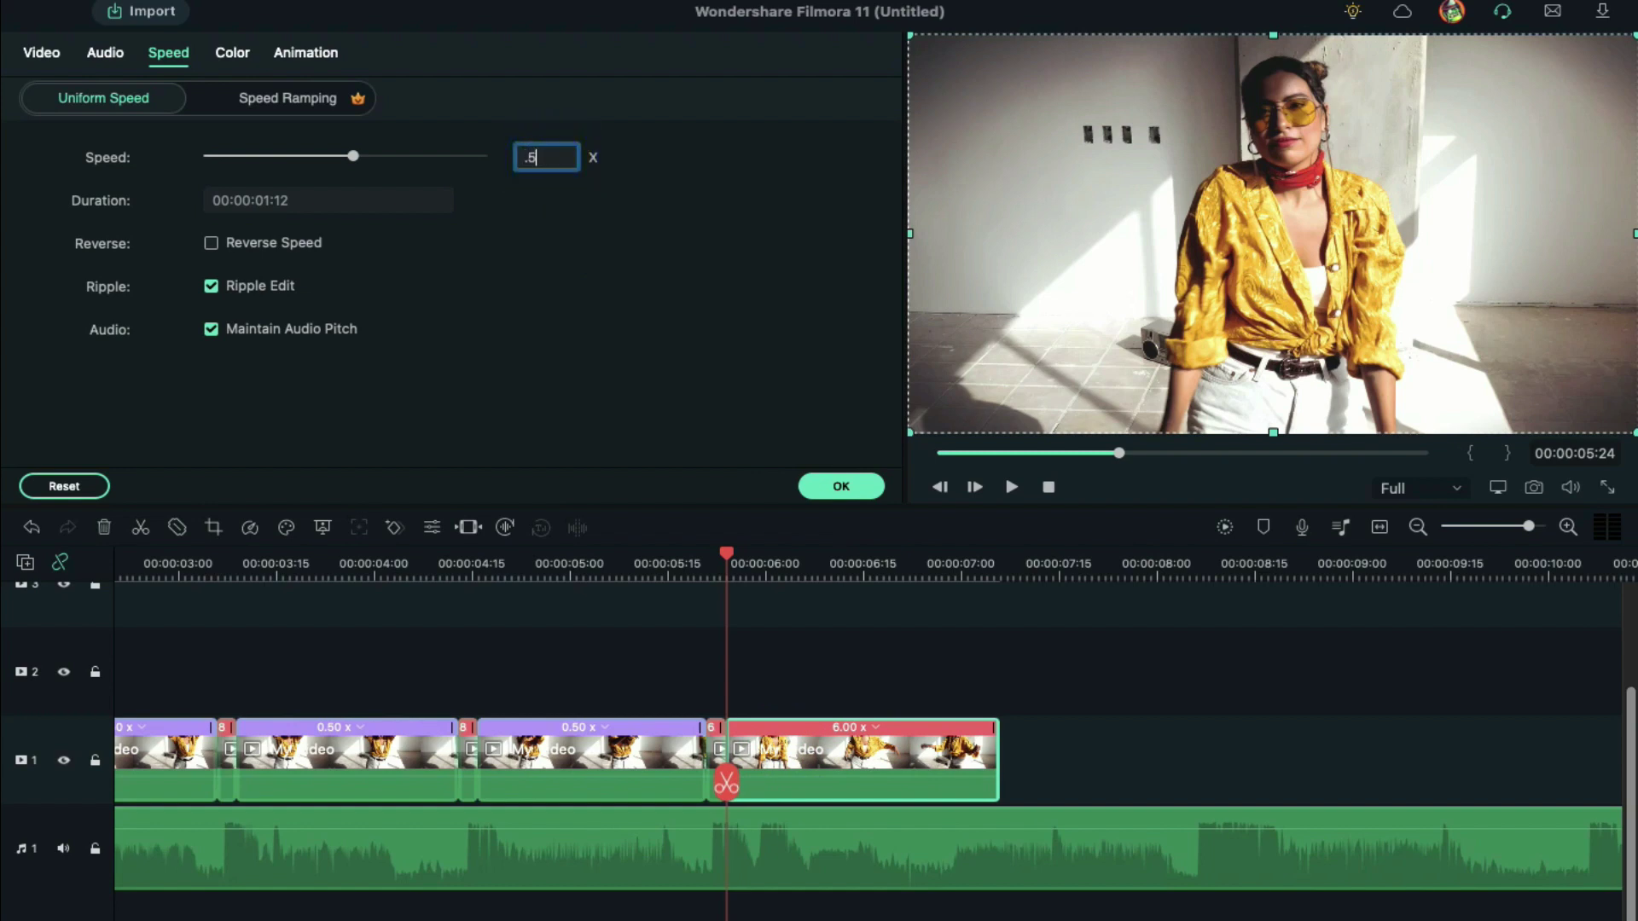
key("Return")
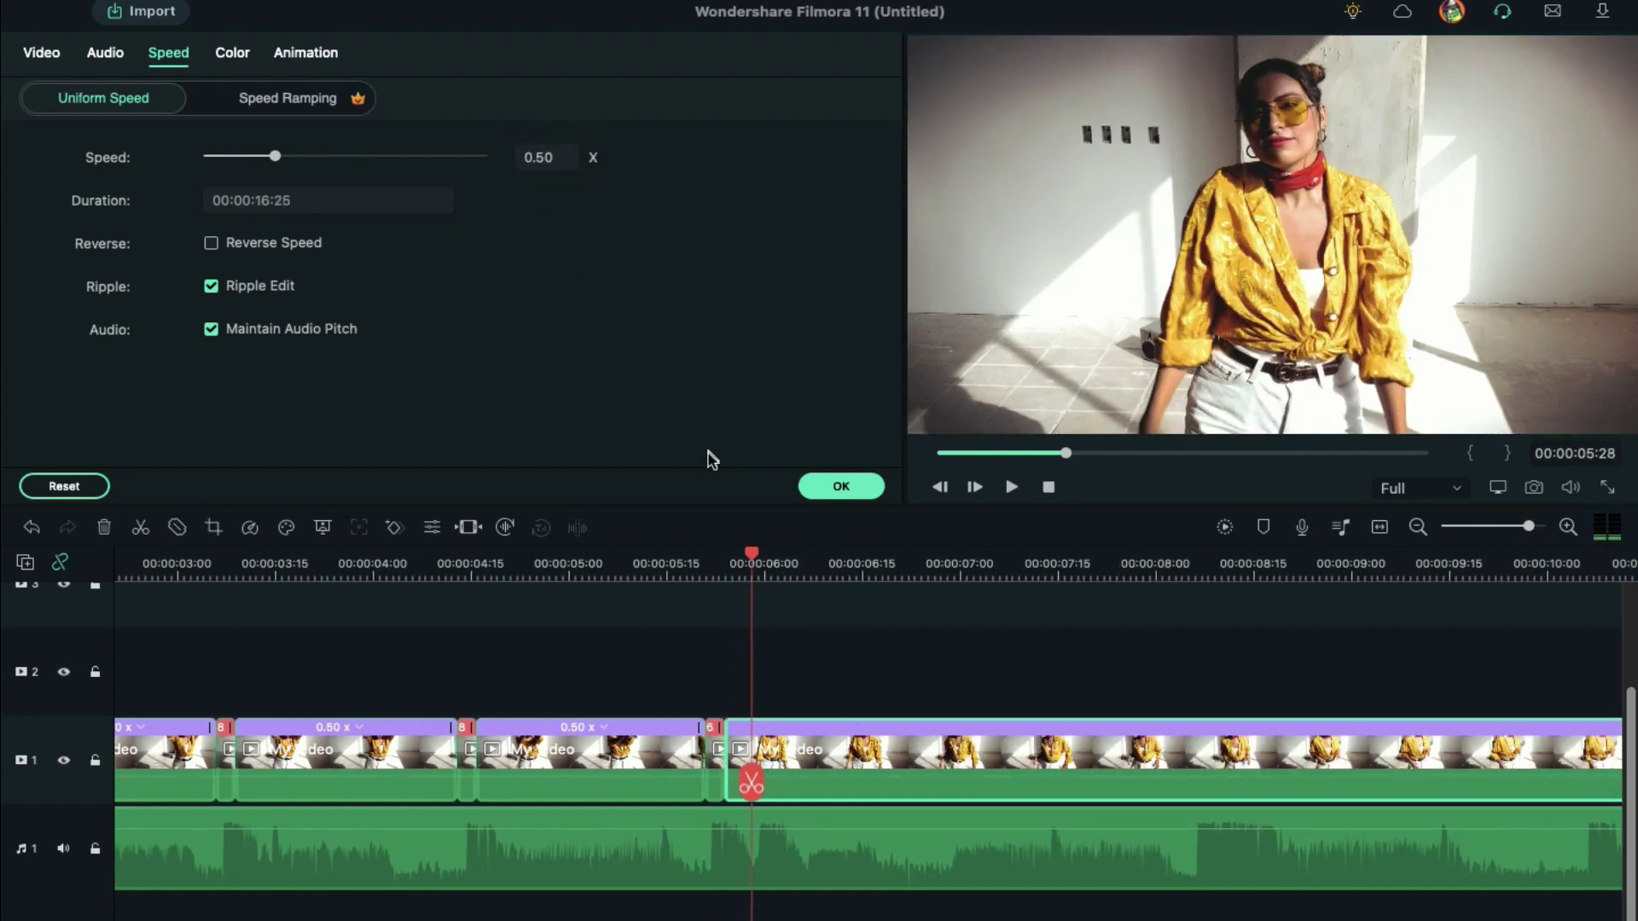
left_click(758, 780)
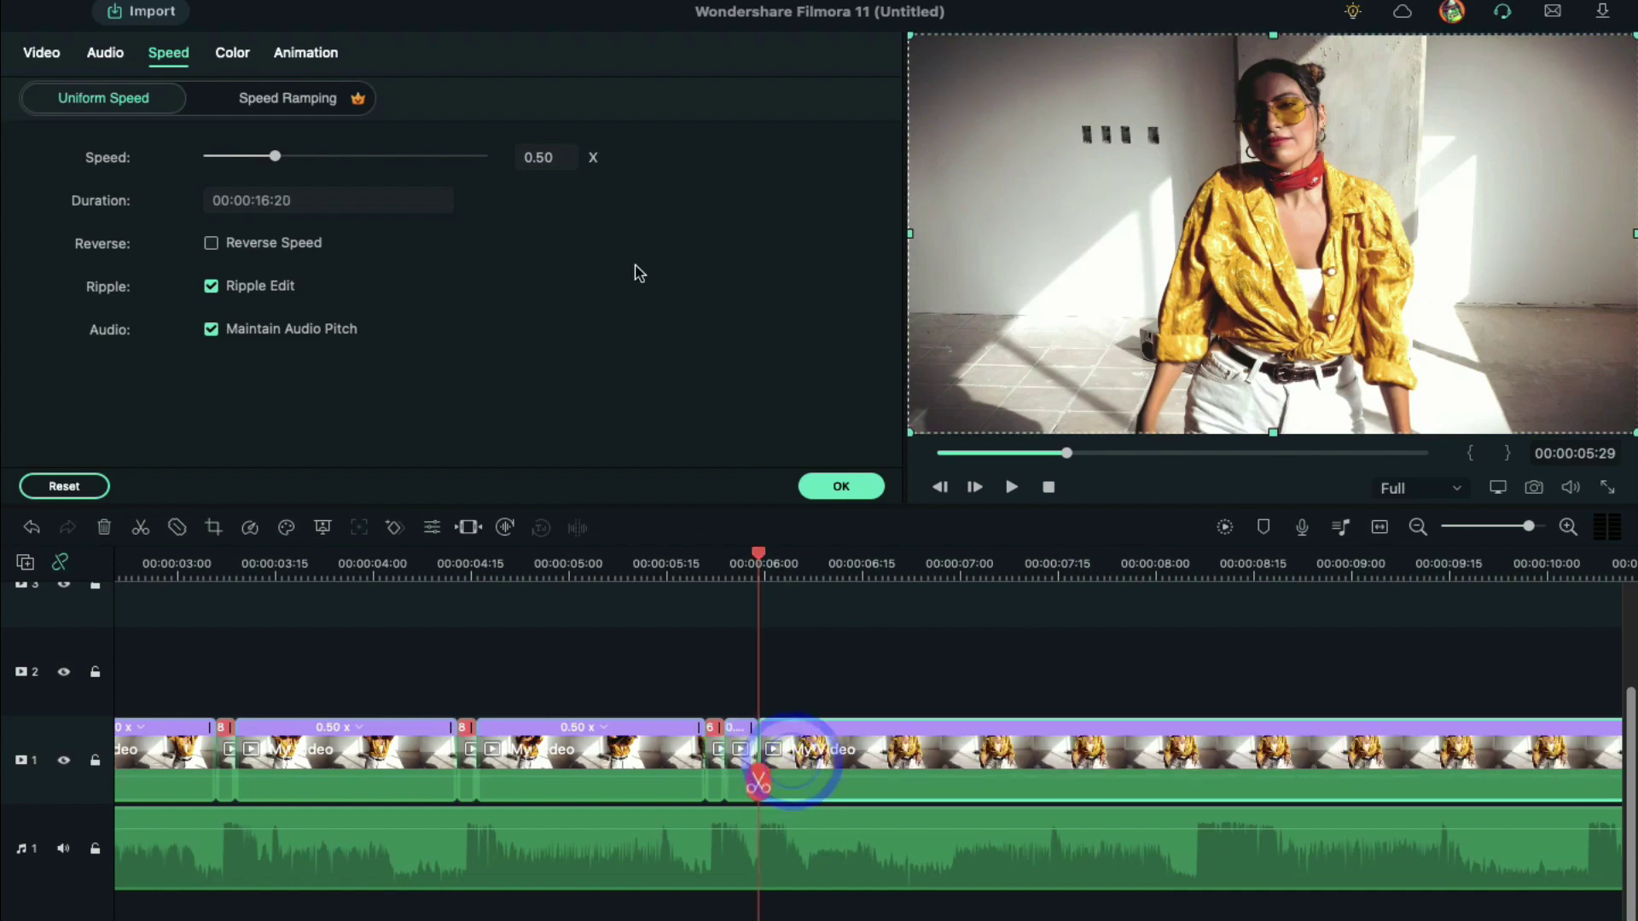
double_click(537, 157)
type("6")
key("Return")
key("space")
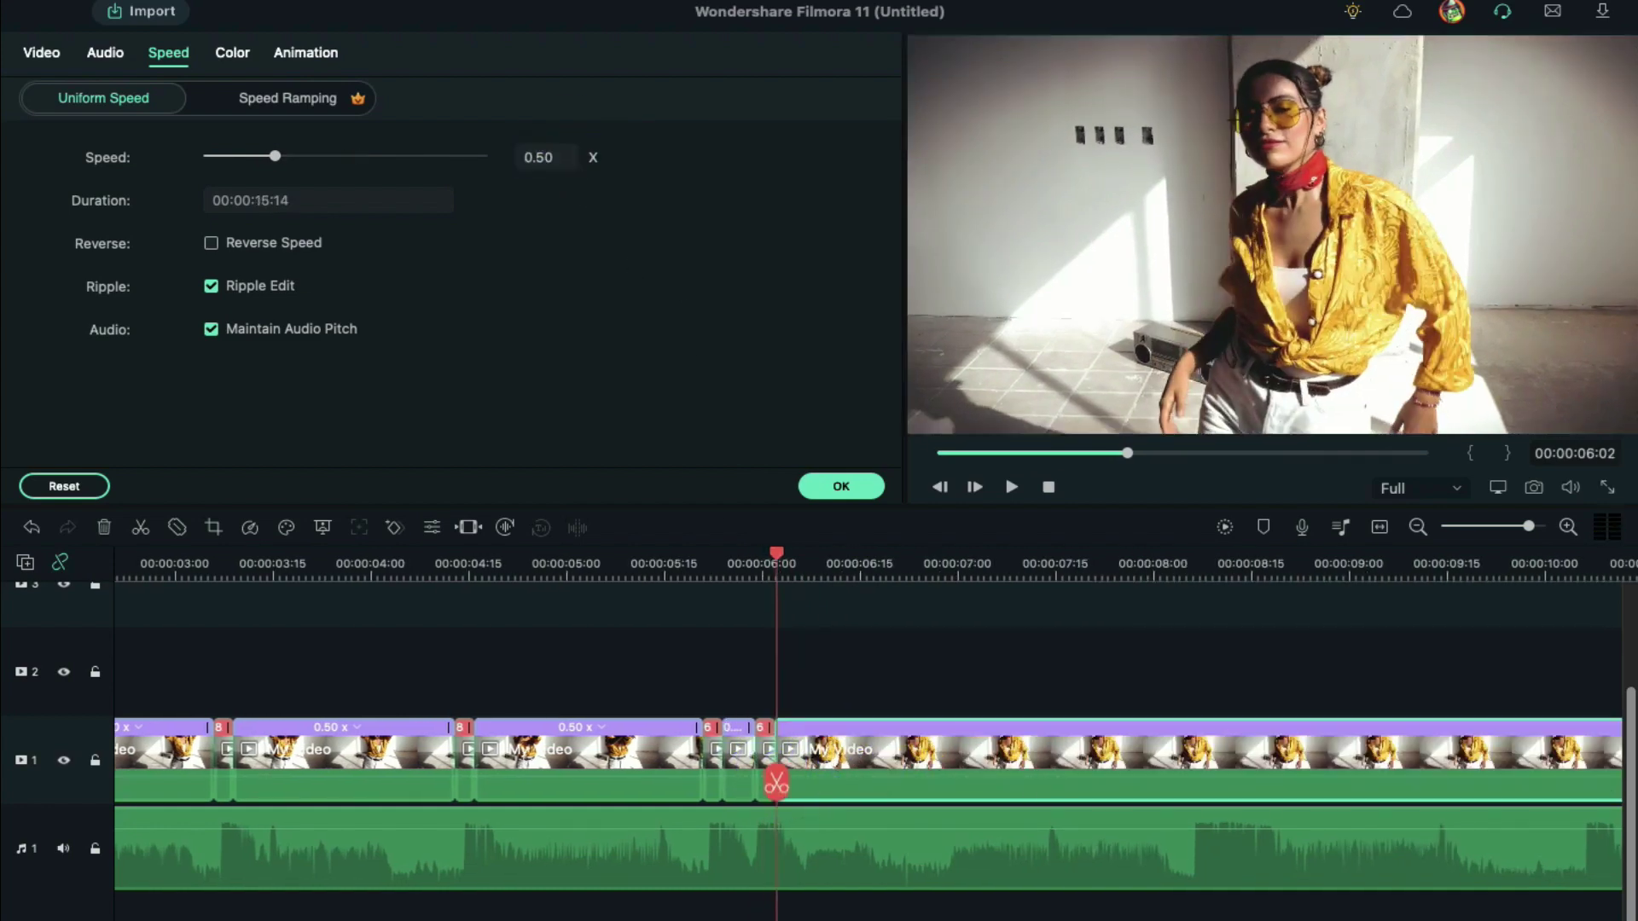
type("5.")
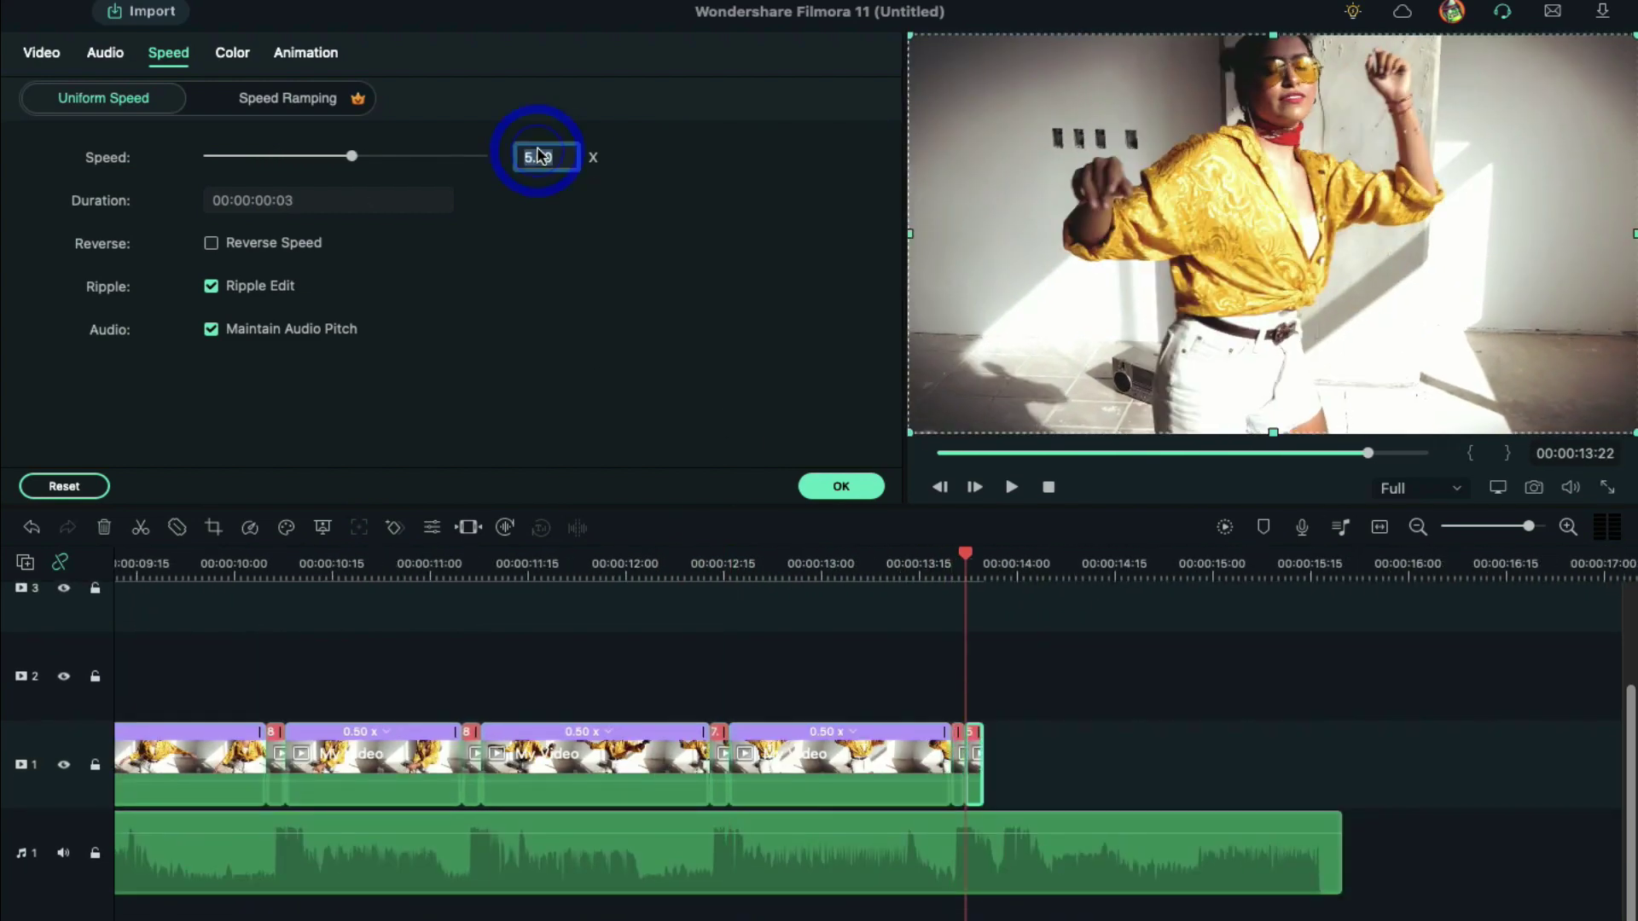
- Select the sound clip, render a timeline preview, and stop its playback
left_click(986, 848)
left_click(1228, 526)
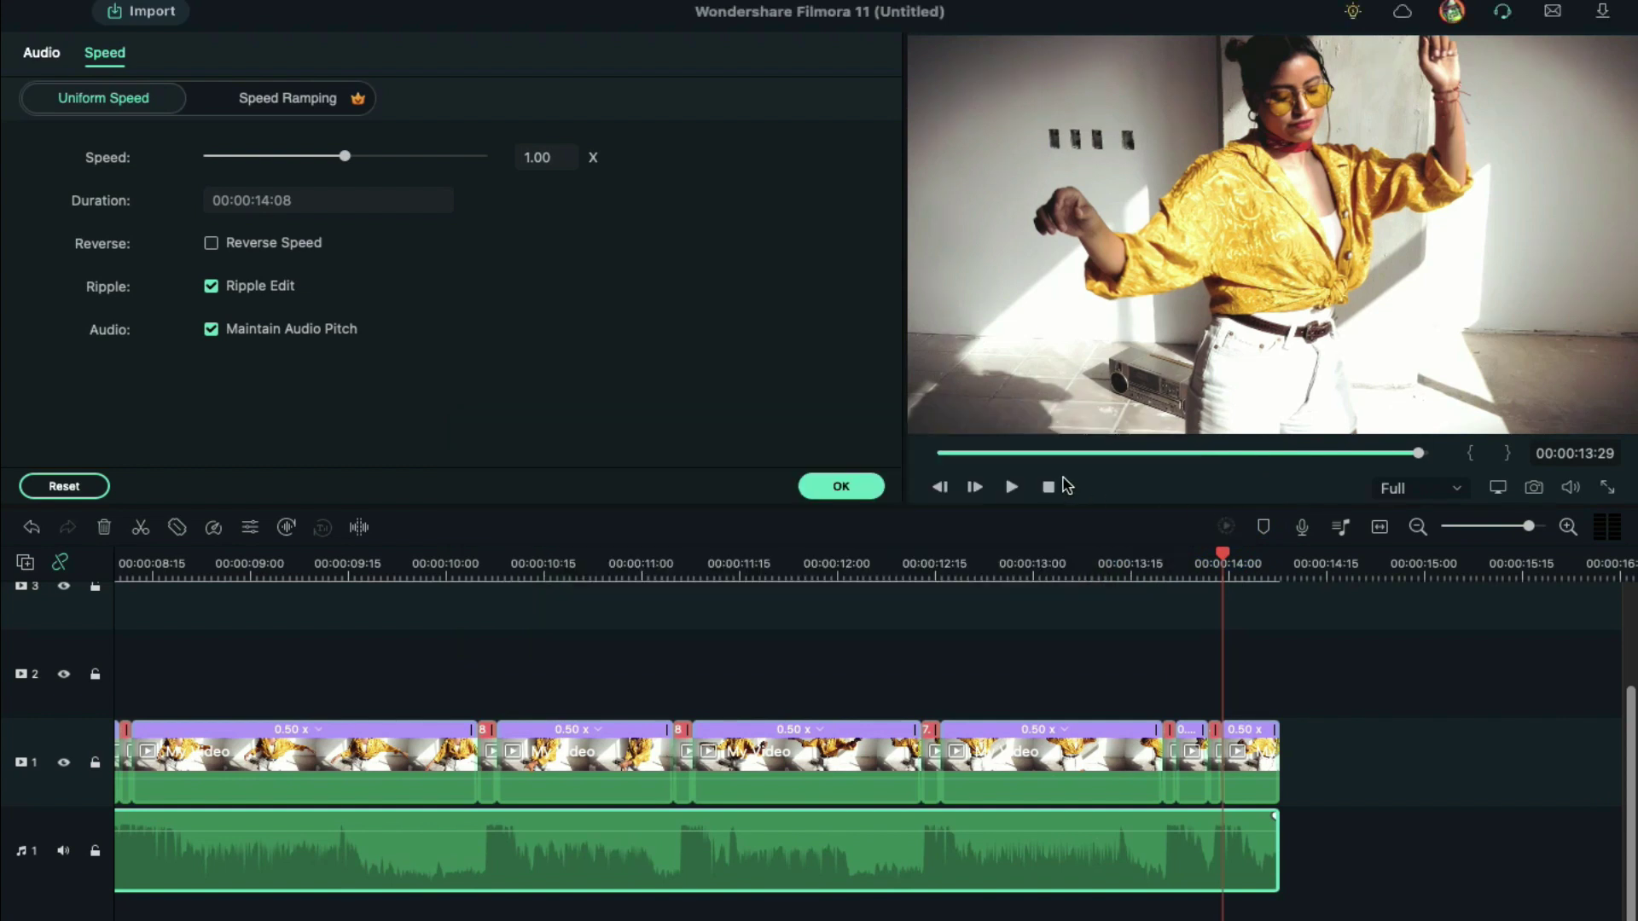
left_click(1052, 486)
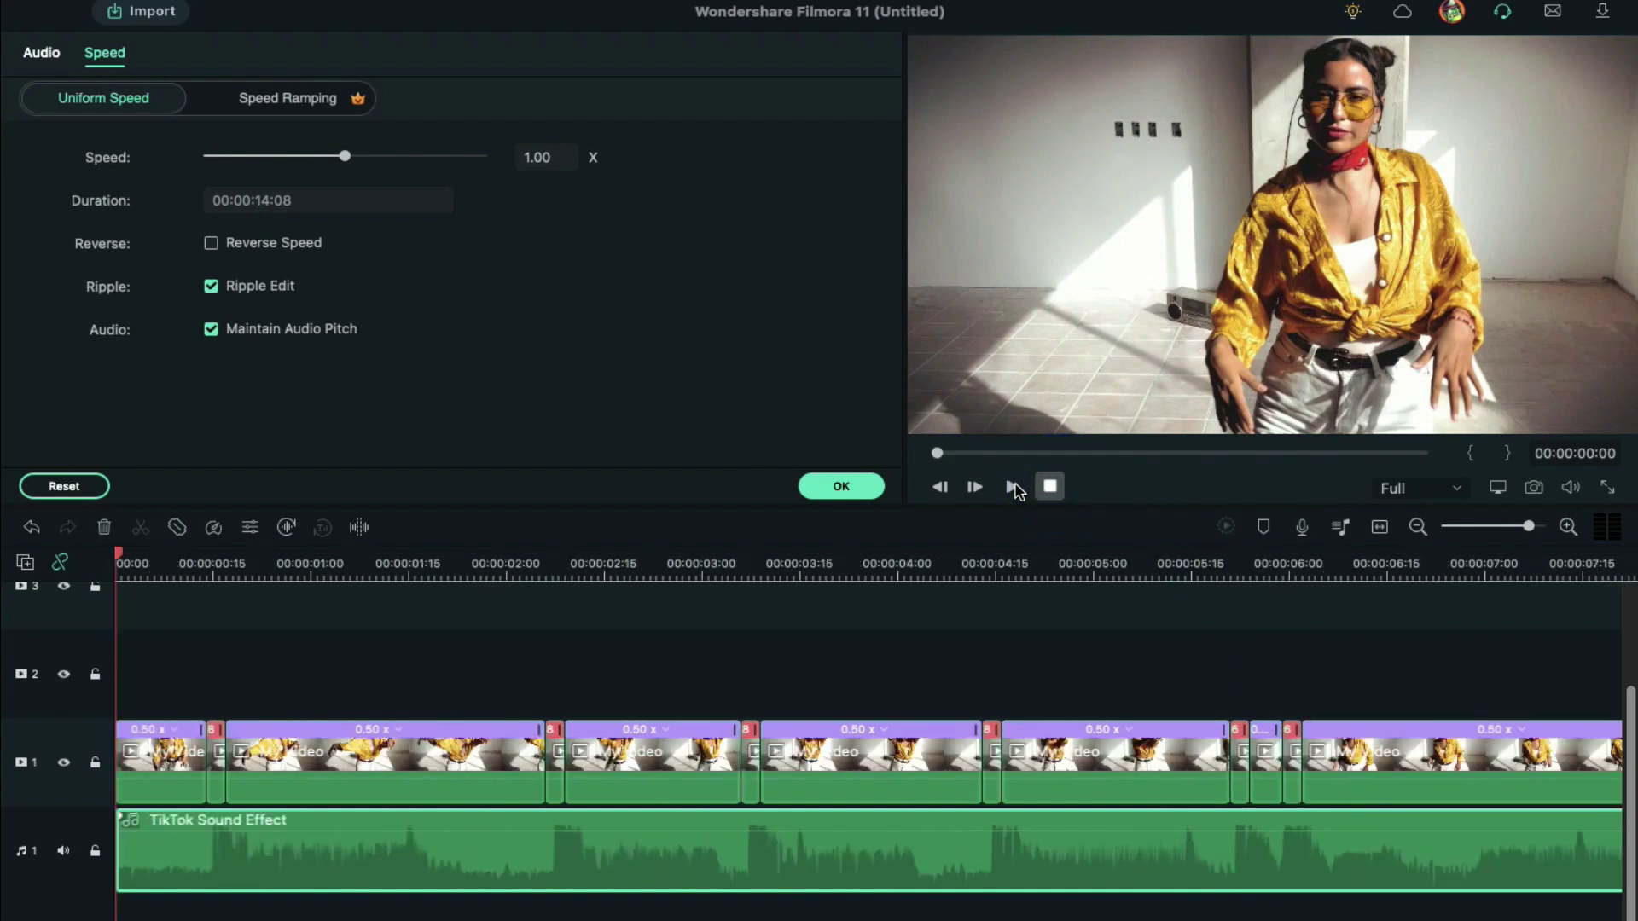